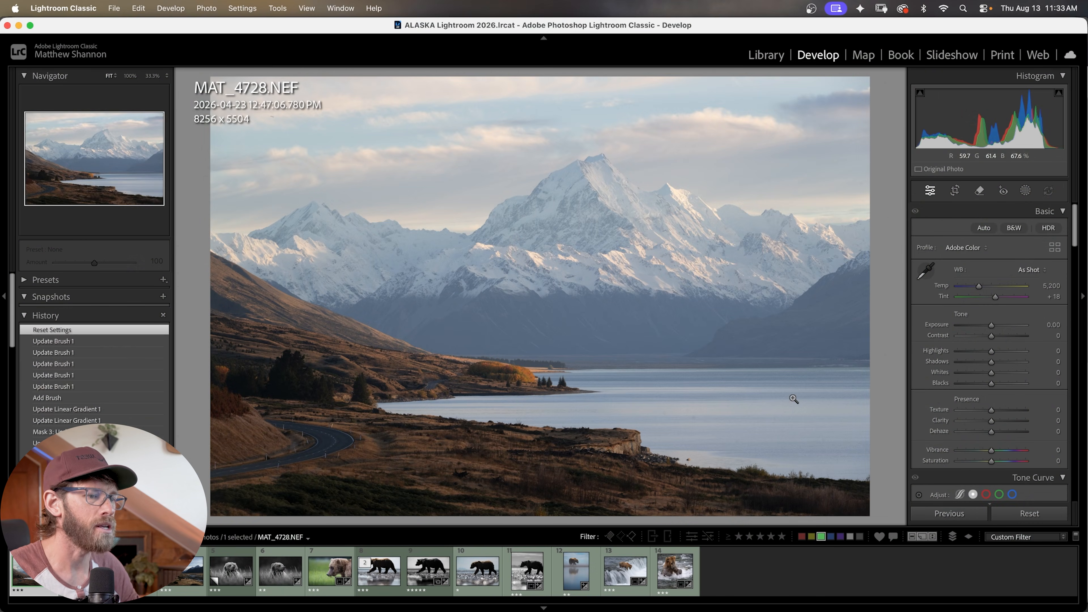
Return to the lake photo MAT_4728.NEF and convert it to black and white
{"action": "key", "text": "Right"}
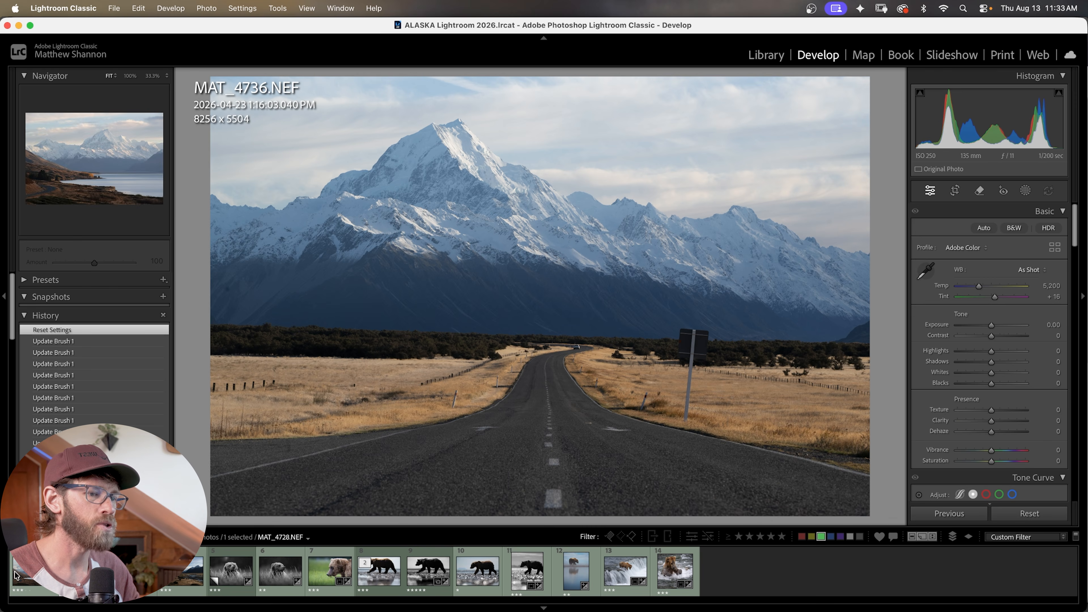
{"action": "left_click", "coordinate": [26, 582]}
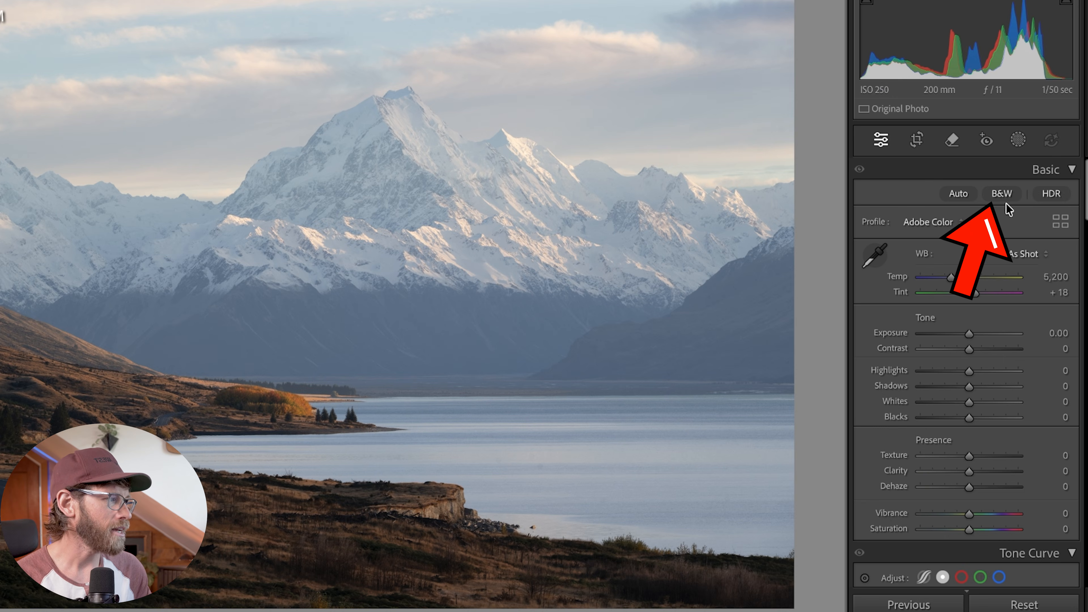
{"action": "left_click", "coordinate": [1004, 197]}
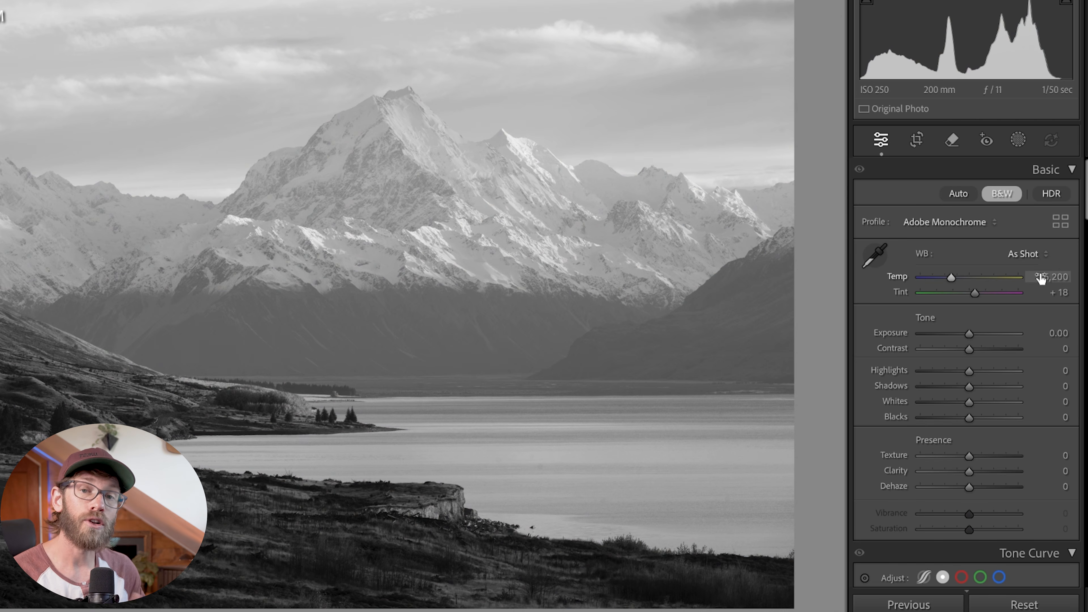
In the Black & White Mix, set Blue to -89, Orange to +60 and Yellow to +68
{"action": "scroll", "coordinate": [983, 356], "scroll_direction": "down", "scroll_amount": 10}
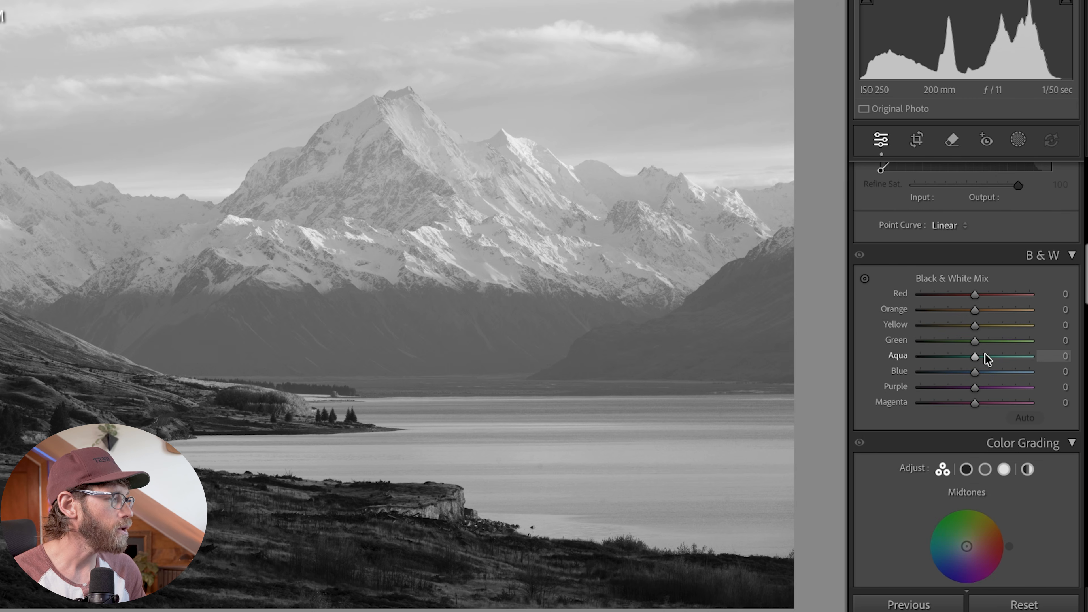
{"action": "left_click_drag", "start_coordinate": [975, 372], "coordinate": [961, 353]}
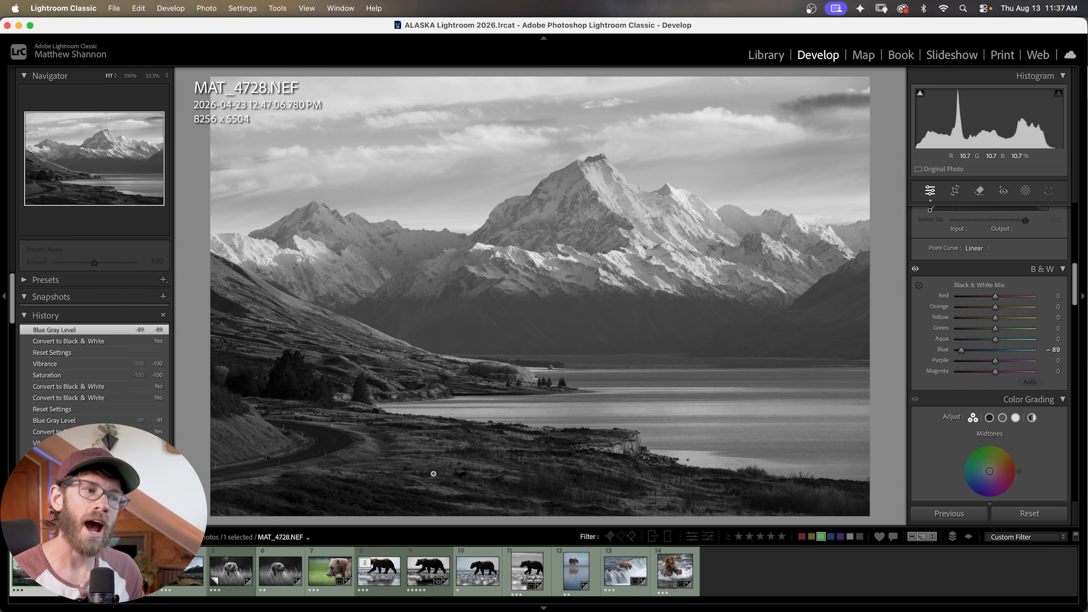
{"action": "mouse_move", "coordinate": [1003, 318]}
{"action": "left_mouse_down"}
{"action": "mouse_move", "coordinate": [1023, 328]}
{"action": "mouse_move", "coordinate": [999, 309]}
{"action": "mouse_move", "coordinate": [1020, 317]}
{"action": "left_mouse_up"}
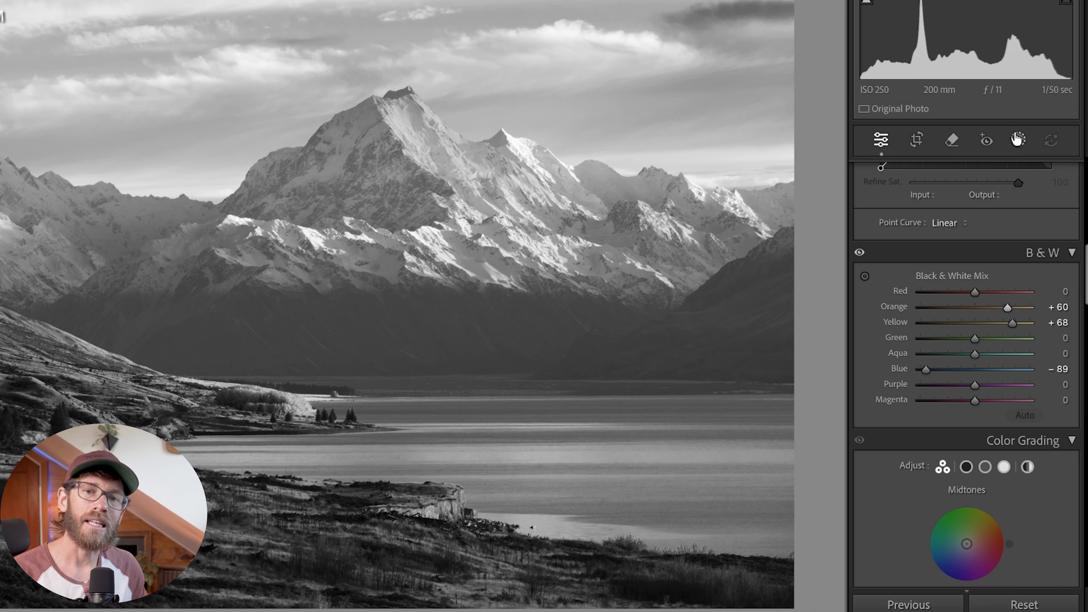
Add a linear gradient mask fading diagonally from the upper-left sky across the mountains, with Contrast at 60
{"action": "left_click", "coordinate": [1017, 139]}
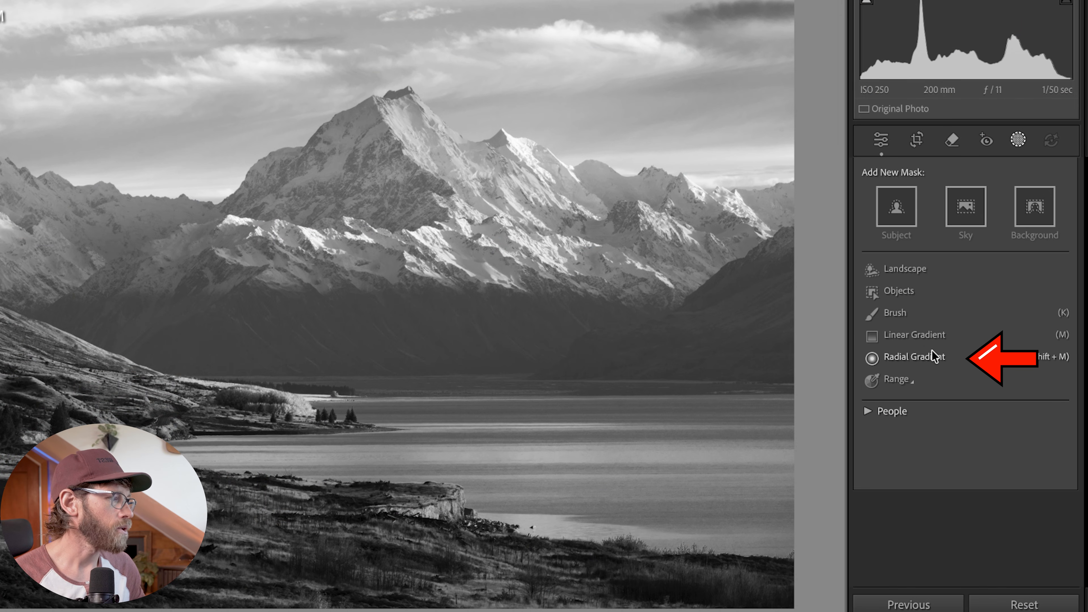
{"action": "left_click", "coordinate": [934, 335]}
{"action": "left_click_drag", "start_coordinate": [3, 85], "coordinate": [270, 444]}
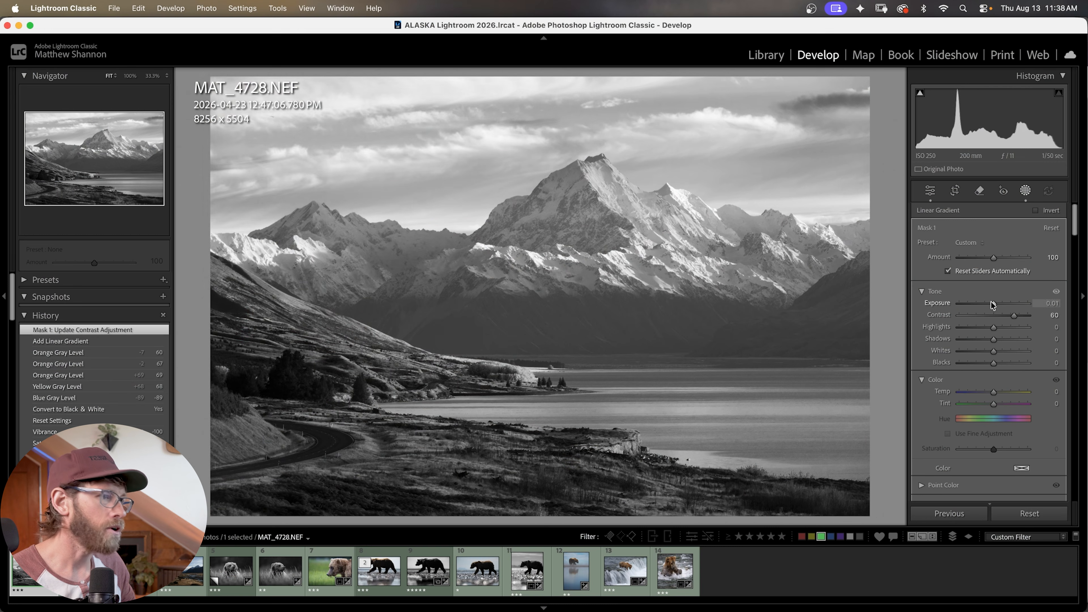
Set the linear gradient mask's Exposure to -1.00, Highlights to 8, Shadows to -37 and Whites to 25
{"action": "left_click_drag", "start_coordinate": [990, 300], "coordinate": [1002, 352]}
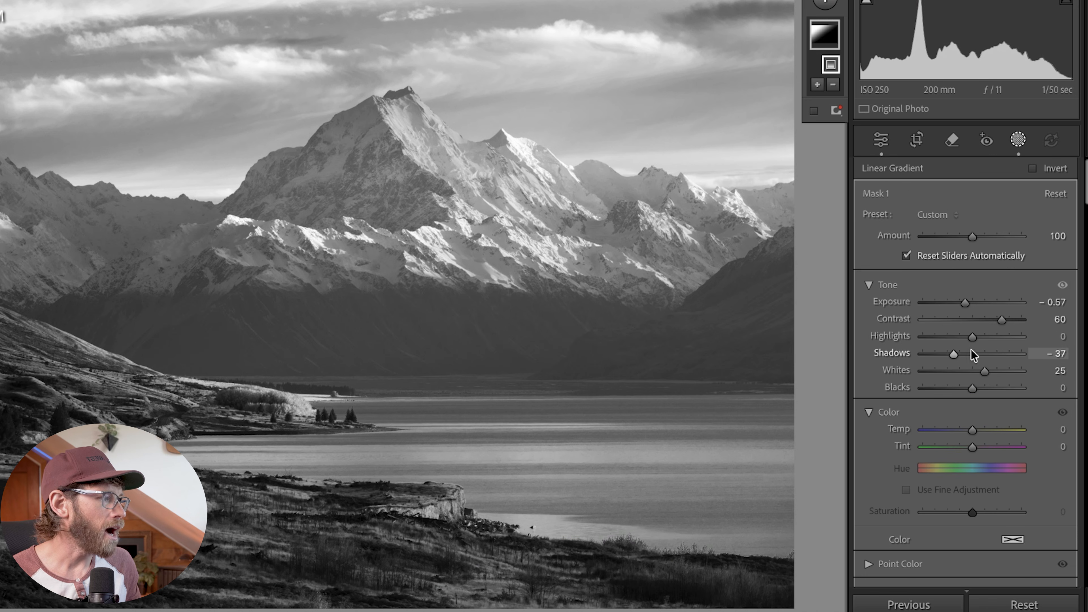
{"action": "left_click_drag", "start_coordinate": [972, 337], "coordinate": [974, 339]}
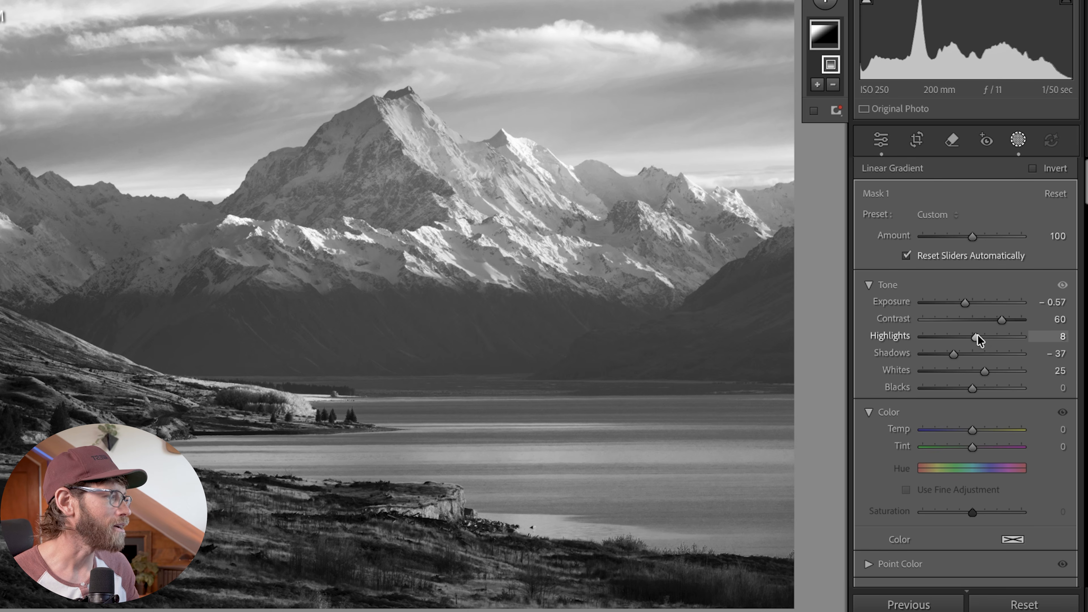
{"action": "left_click_drag", "start_coordinate": [965, 302], "coordinate": [959, 304]}
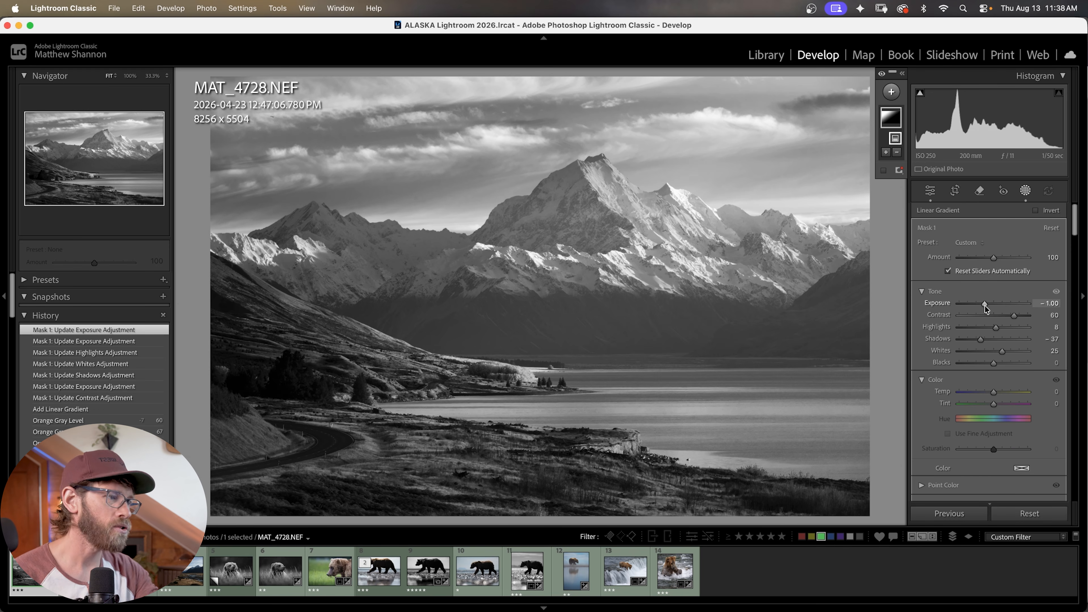
Add a large radial gradient mask centred in the sky right of the peak, tilted and shifted to cover the mountain's sunlit side
{"action": "left_click", "coordinate": [891, 91]}
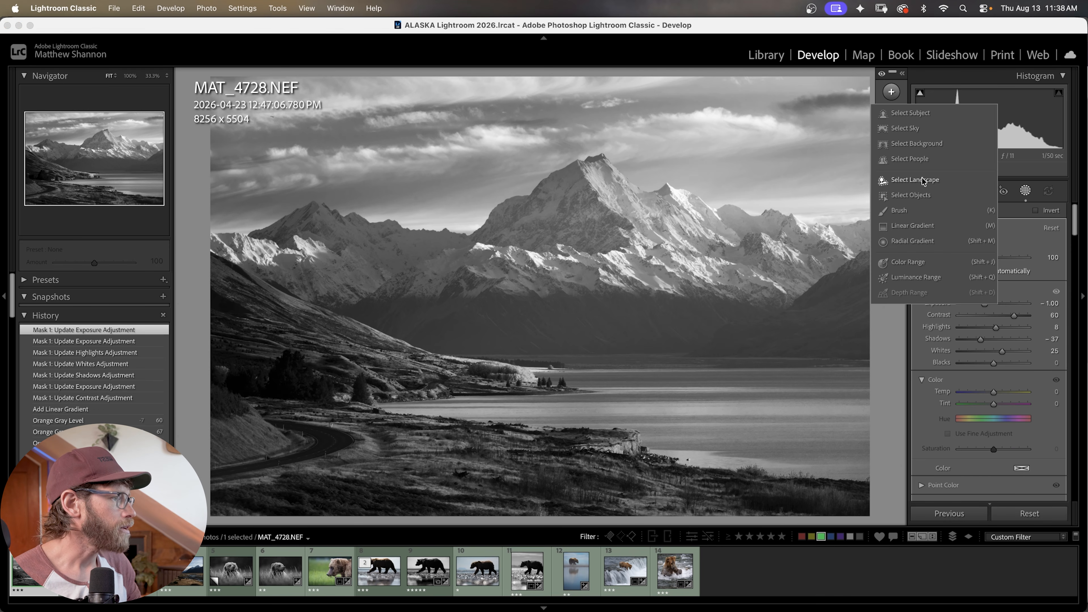
{"action": "left_click", "coordinate": [916, 241]}
{"action": "left_click_drag", "start_coordinate": [819, 169], "coordinate": [321, 169]}
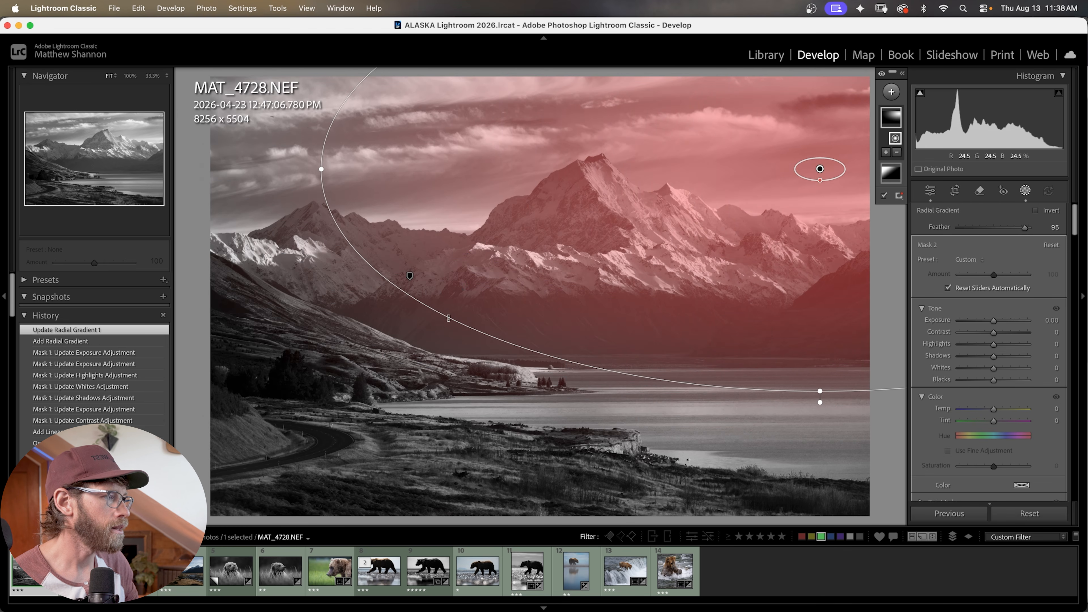
{"action": "left_click_drag", "start_coordinate": [449, 318], "coordinate": [514, 441]}
{"action": "left_click_drag", "start_coordinate": [609, 342], "coordinate": [650, 329]}
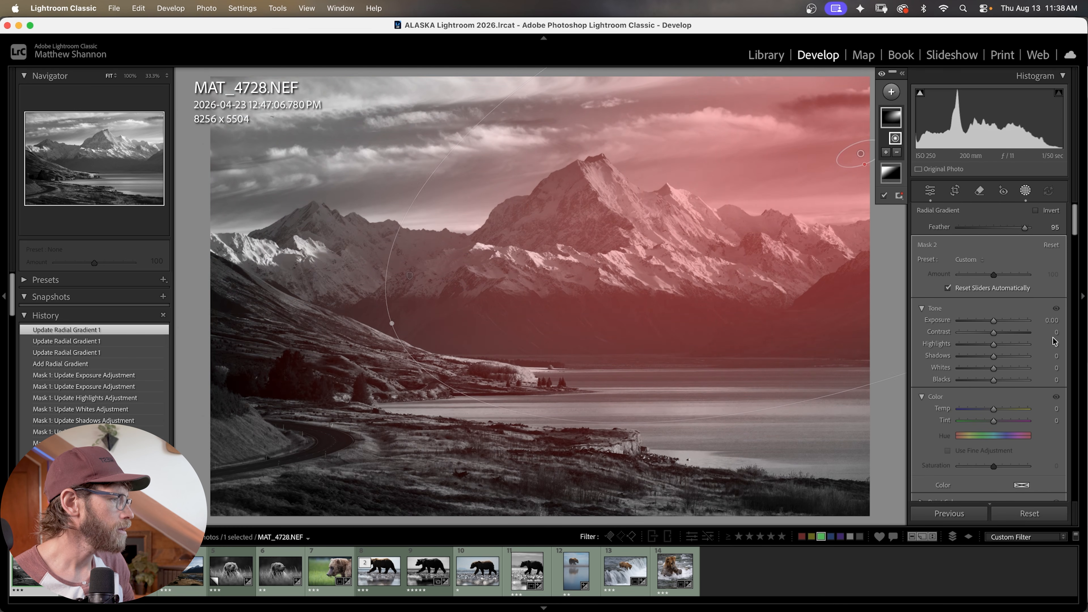
Set the radial gradient mask's Exposure to 0.67, Highlights to 8, Shadows to 44 and Dehaze to -21
{"action": "left_click_drag", "start_coordinate": [997, 320], "coordinate": [996, 346]}
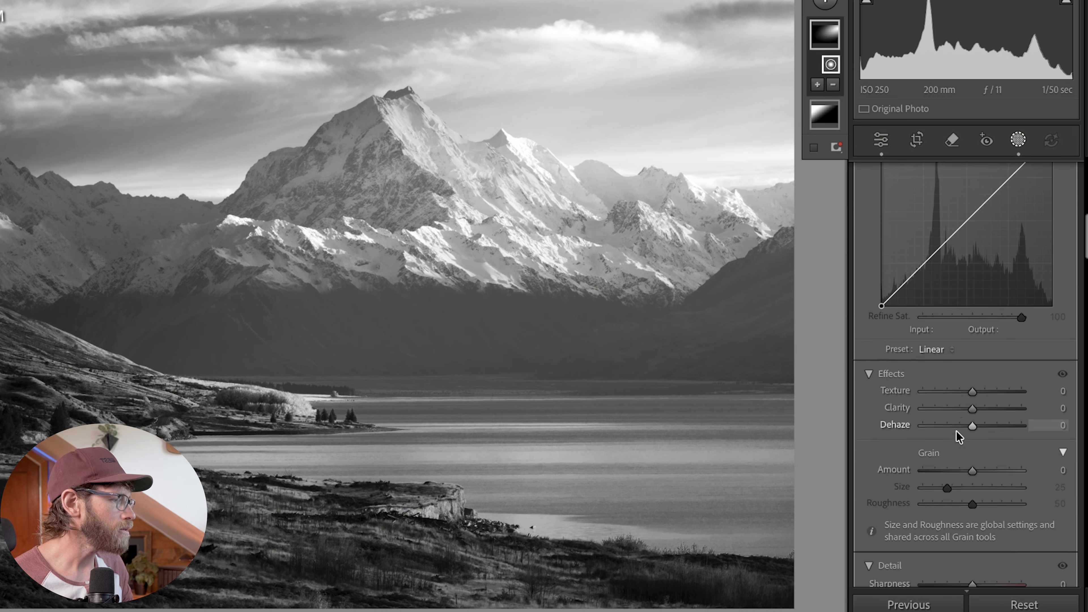
{"action": "scroll", "coordinate": [957, 429], "scroll_direction": "down", "scroll_amount": 1}
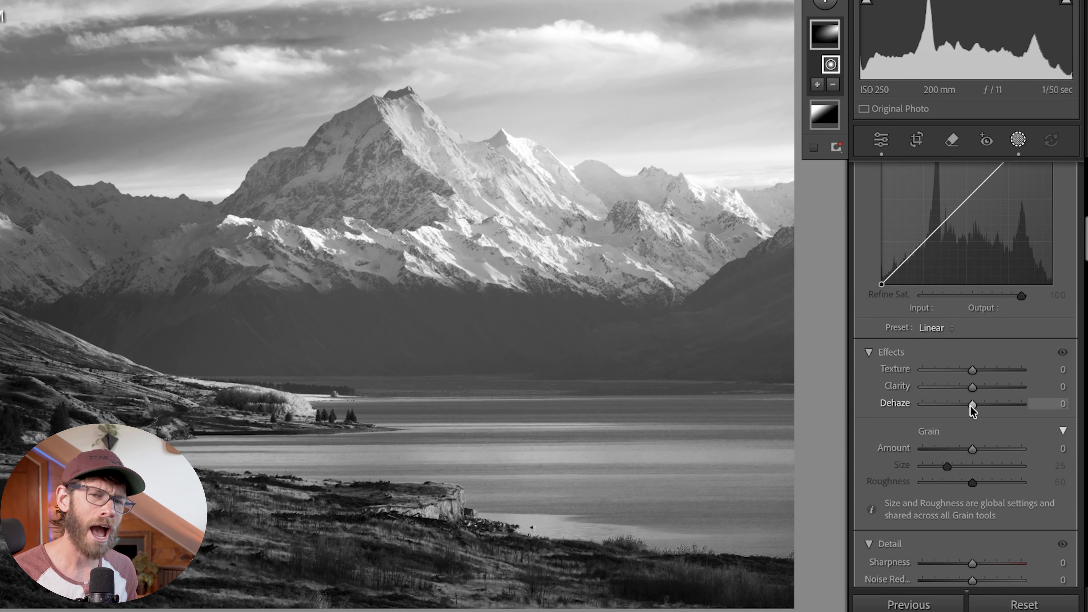
{"action": "left_click_drag", "start_coordinate": [970, 406], "coordinate": [959, 405]}
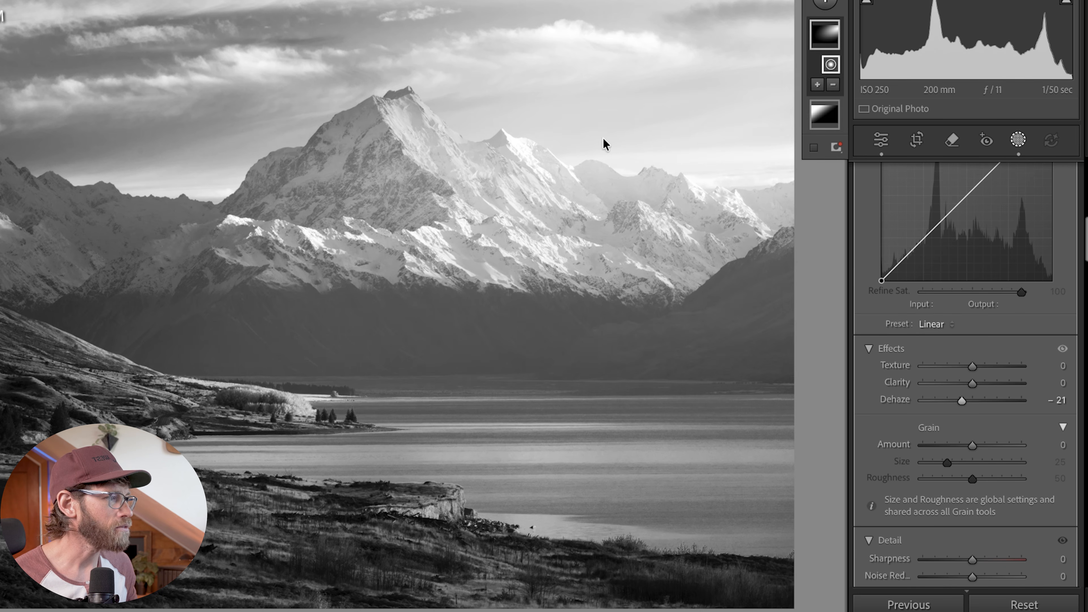
Shift the sky radial gradient and stretch it toward the lower-left foreground, setting its Exposure to 0.45 and Shadows to 52
{"action": "left_click_drag", "start_coordinate": [638, 159], "coordinate": [646, 158]}
{"action": "scroll", "coordinate": [1002, 345], "scroll_direction": "up", "scroll_amount": 3}
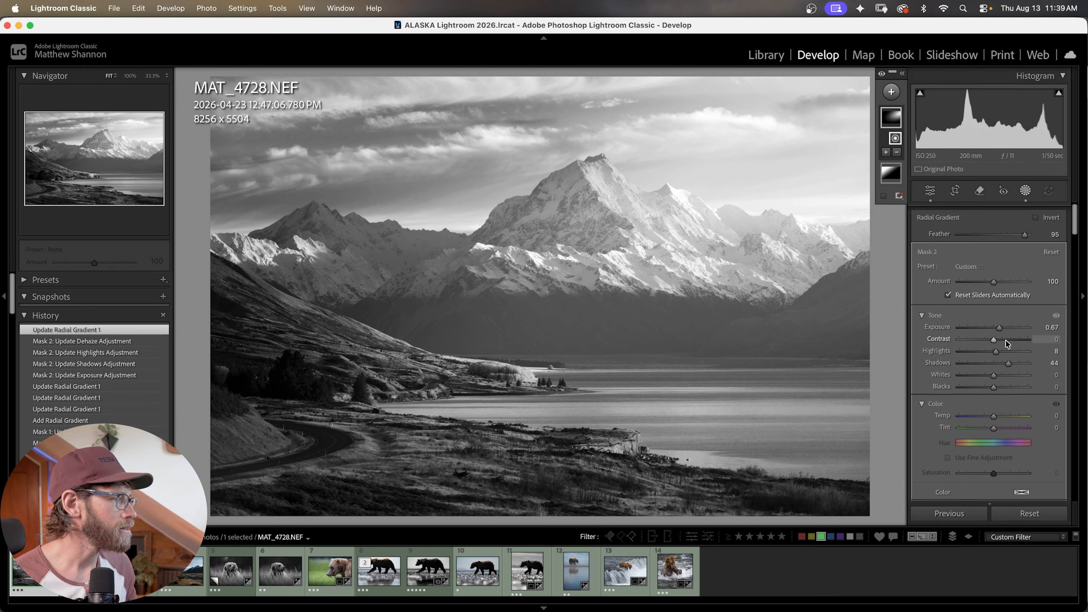
{"action": "scroll", "coordinate": [1002, 336], "scroll_direction": "down", "scroll_amount": 1}
{"action": "left_click_drag", "start_coordinate": [998, 328], "coordinate": [1010, 355]}
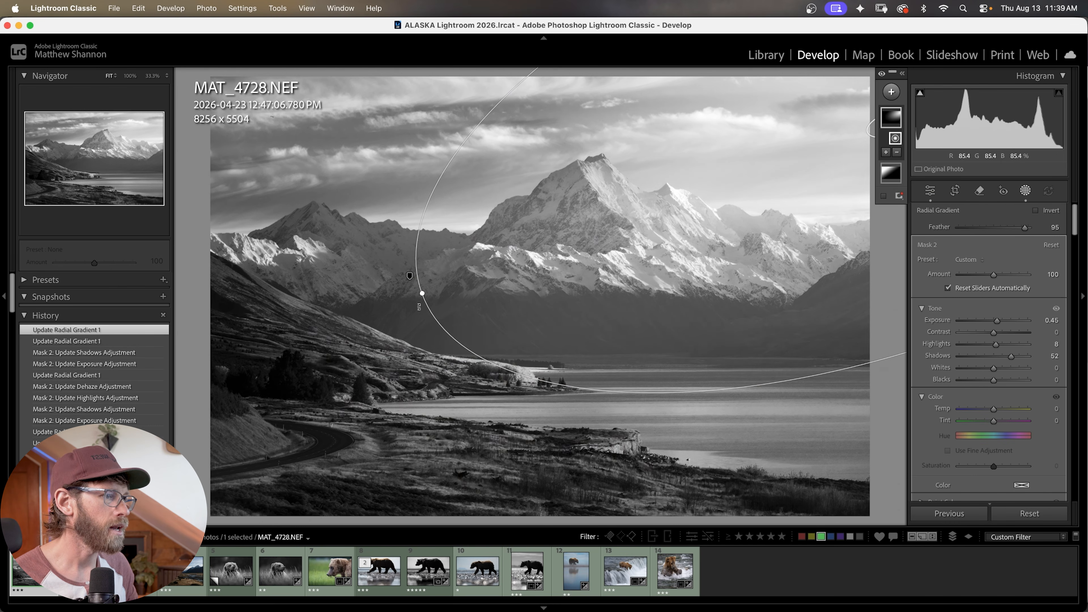
{"action": "left_click_drag", "start_coordinate": [422, 295], "coordinate": [412, 393]}
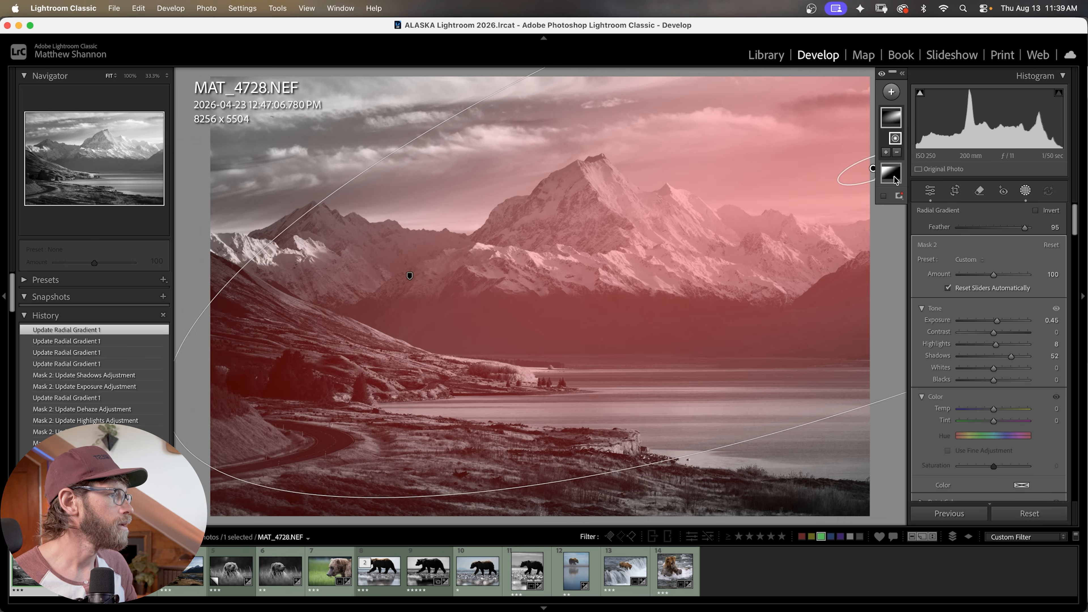
Select the linear gradient mask and move it slightly right and up over the mountains
{"action": "left_click", "coordinate": [889, 177]}
{"action": "left_click_drag", "start_coordinate": [410, 275], "coordinate": [446, 263]}
{"action": "scroll", "coordinate": [1001, 343], "scroll_direction": "down", "scroll_amount": 3}
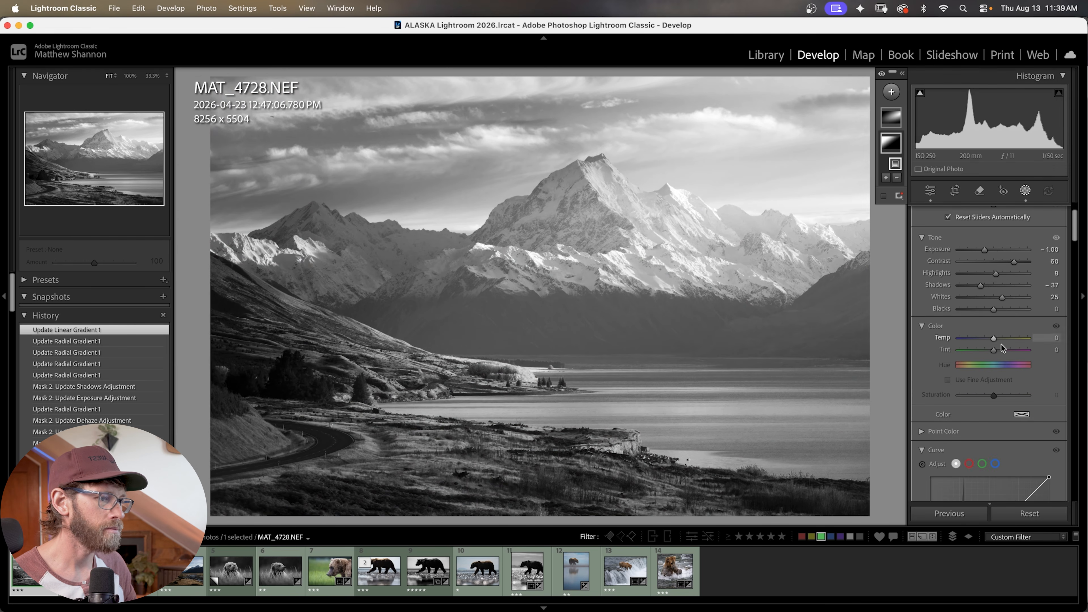
Add a radial gradient mask over the road and lower-left foreground with Exposure 0.90, Highlights -18 and Shadows 11
{"action": "left_click", "coordinate": [891, 93]}
{"action": "left_click", "coordinate": [902, 242]}
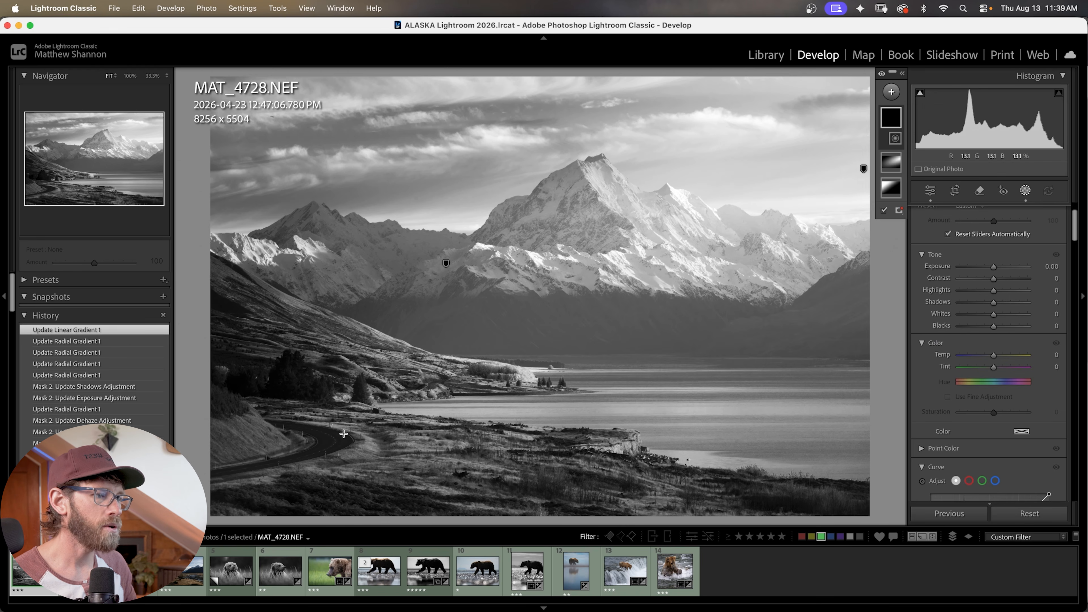
{"action": "mouse_move", "coordinate": [267, 388]}
{"action": "left_mouse_down"}
{"action": "mouse_move", "coordinate": [564, 558]}
{"action": "mouse_move", "coordinate": [661, 575]}
{"action": "left_mouse_up"}
{"action": "left_click_drag", "start_coordinate": [474, 387], "coordinate": [525, 444]}
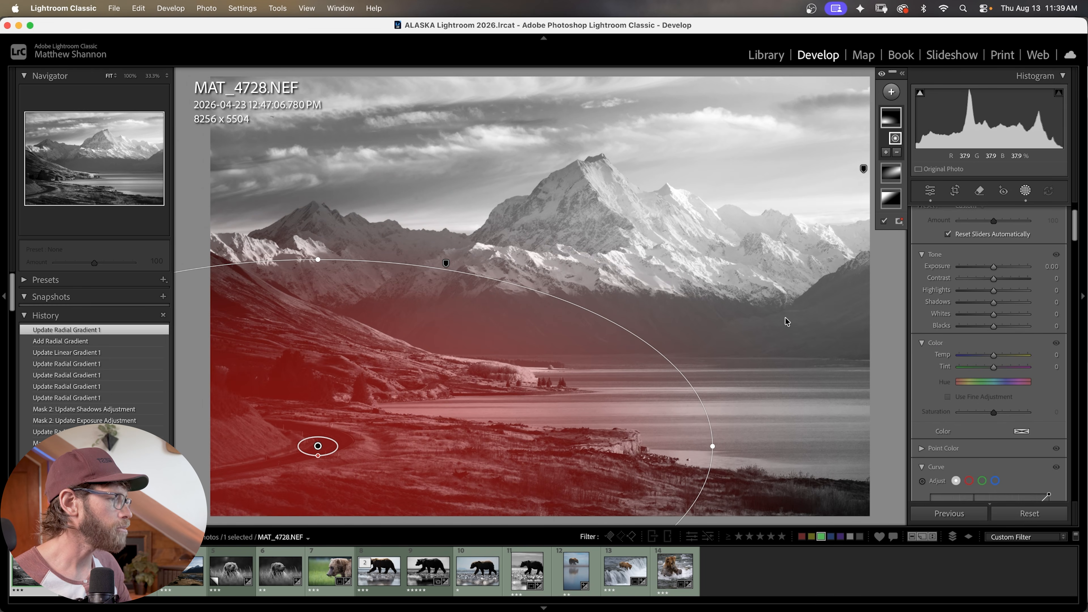
{"action": "left_click_drag", "start_coordinate": [997, 266], "coordinate": [996, 303]}
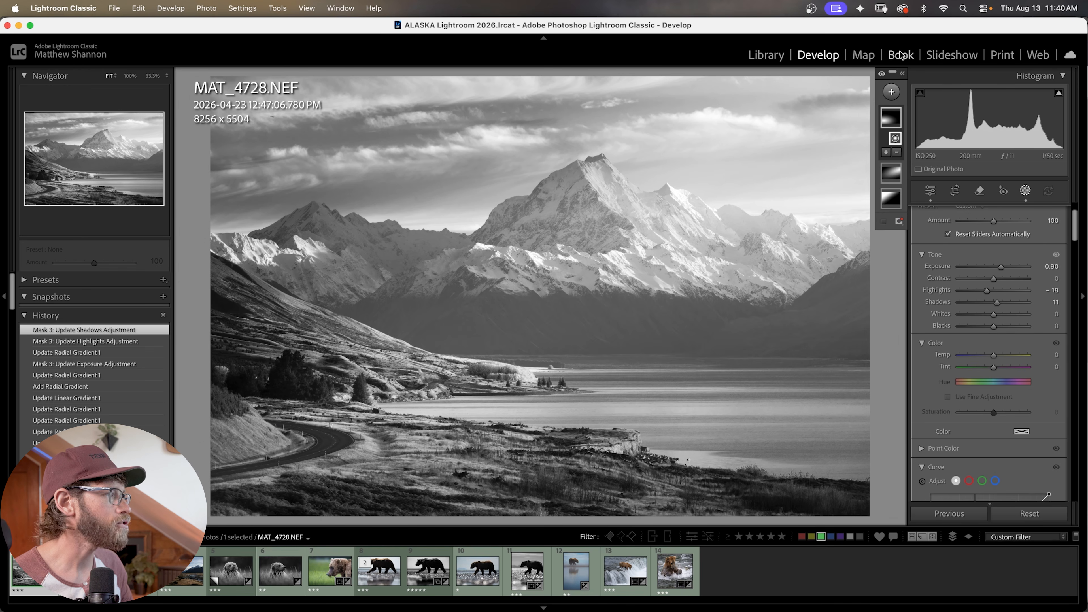
Paint a new brush mask over the mountain slopes with Exposure -1.13, Contrast 60, Highlights 13 and Shadows -69
{"action": "left_click", "coordinate": [892, 93]}
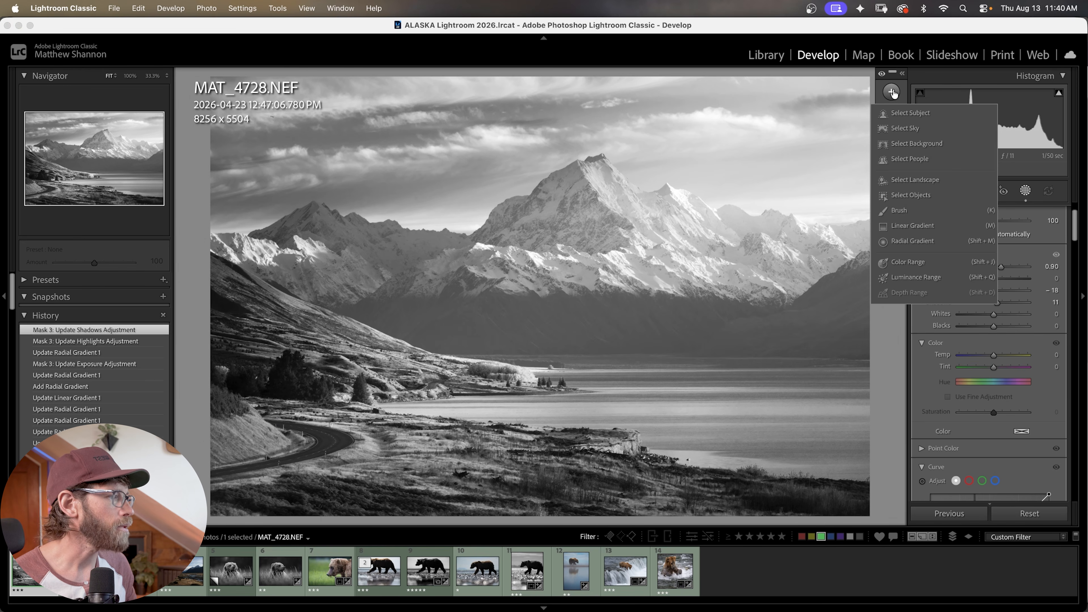
{"action": "left_click", "coordinate": [903, 213]}
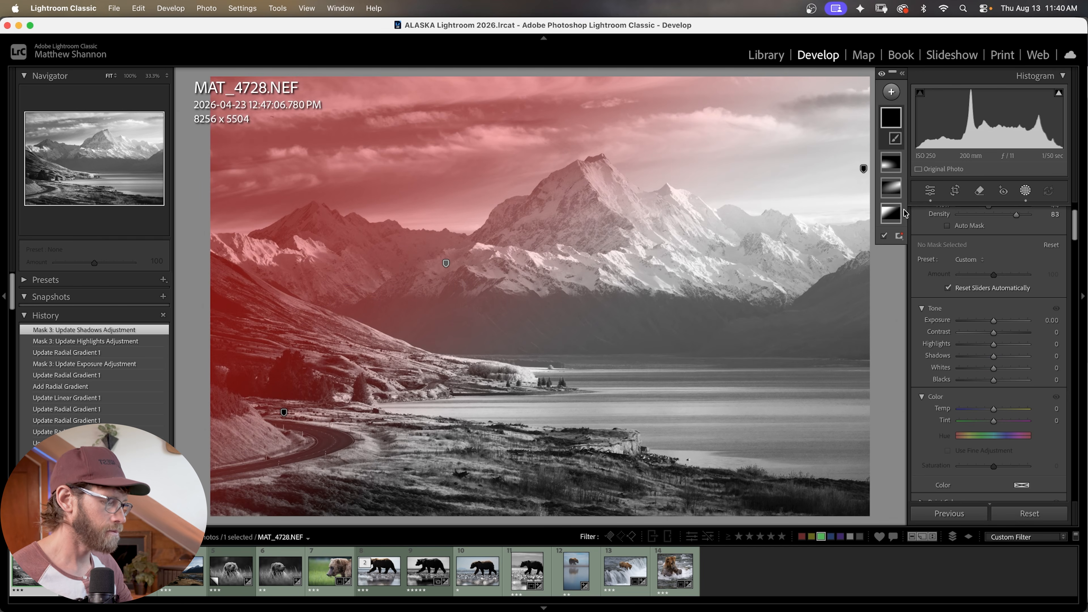
{"action": "left_click_drag", "start_coordinate": [993, 332], "coordinate": [1007, 333]}
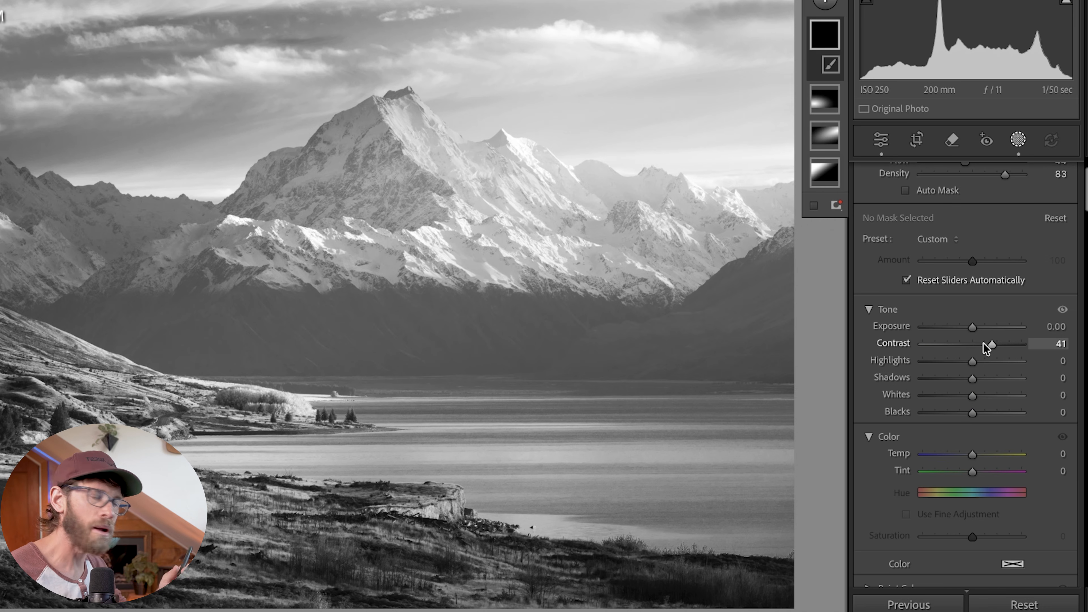
{"action": "left_click_drag", "start_coordinate": [968, 377], "coordinate": [956, 381]}
{"action": "left_click_drag", "start_coordinate": [988, 344], "coordinate": [991, 344]}
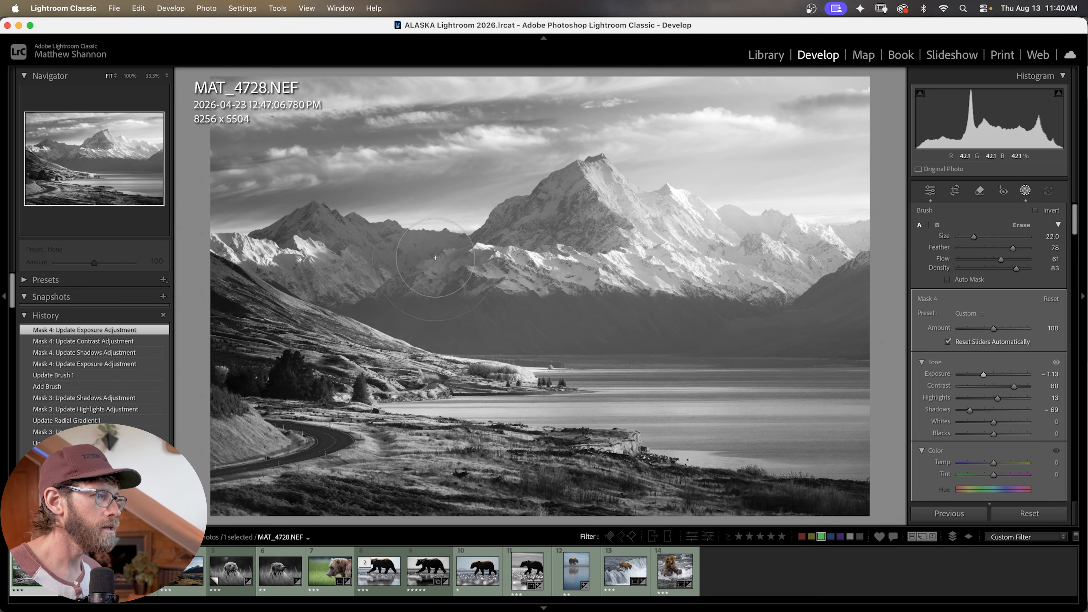
{"action": "mouse_move", "coordinate": [435, 258]}
{"action": "left_mouse_down"}
{"action": "mouse_move", "coordinate": [392, 269]}
{"action": "mouse_move", "coordinate": [378, 258]}
{"action": "left_mouse_up"}
{"action": "left_click_drag", "start_coordinate": [756, 237], "coordinate": [756, 248]}
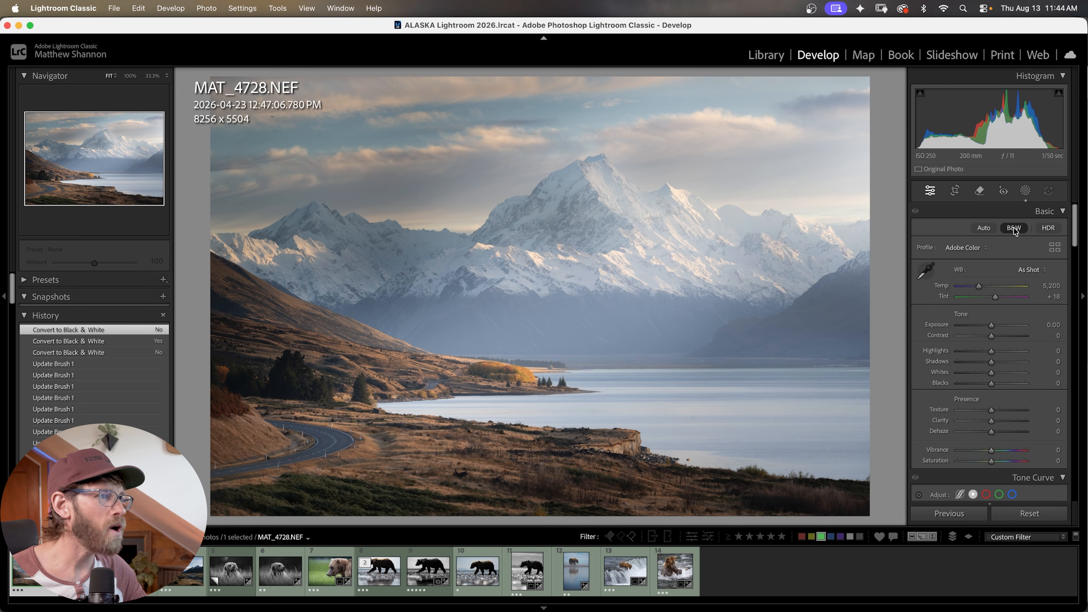
Switch the masked lake photo from color back to black and white
{"action": "left_click", "coordinate": [1013, 228]}
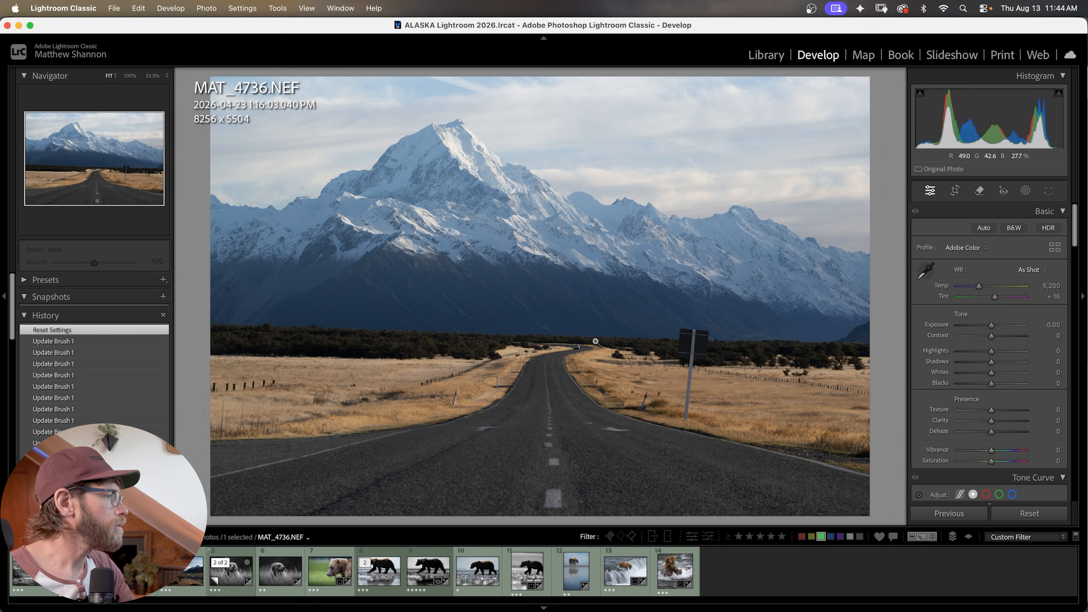
Convert the road photo MAT_4736.NEF to black and white and lower Blue in its Black & White Mix
{"action": "left_click", "coordinate": [1013, 228]}
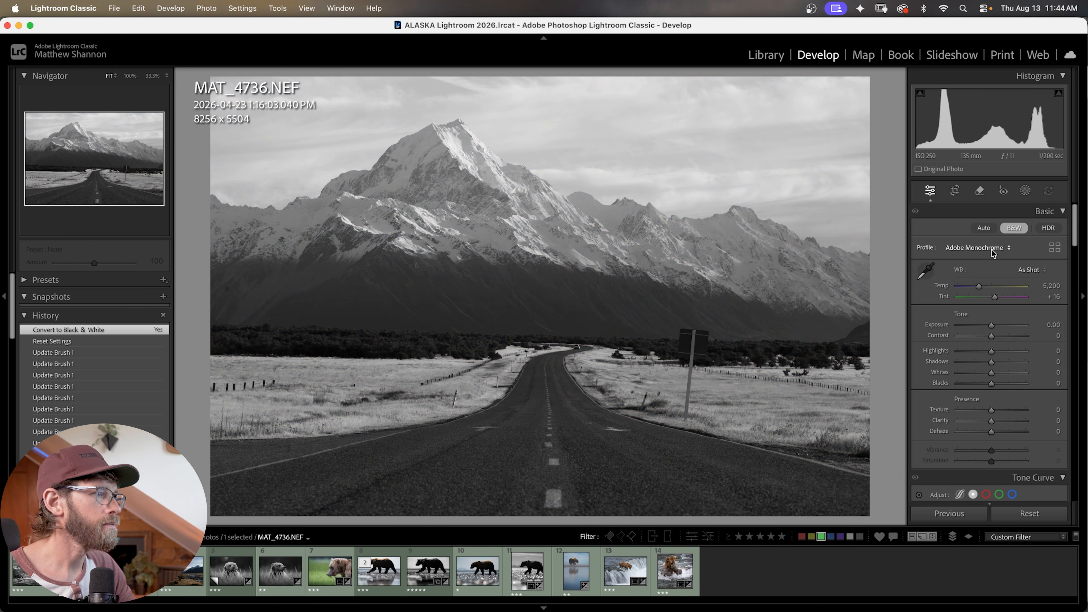
{"action": "scroll", "coordinate": [995, 326], "scroll_direction": "down", "scroll_amount": 10}
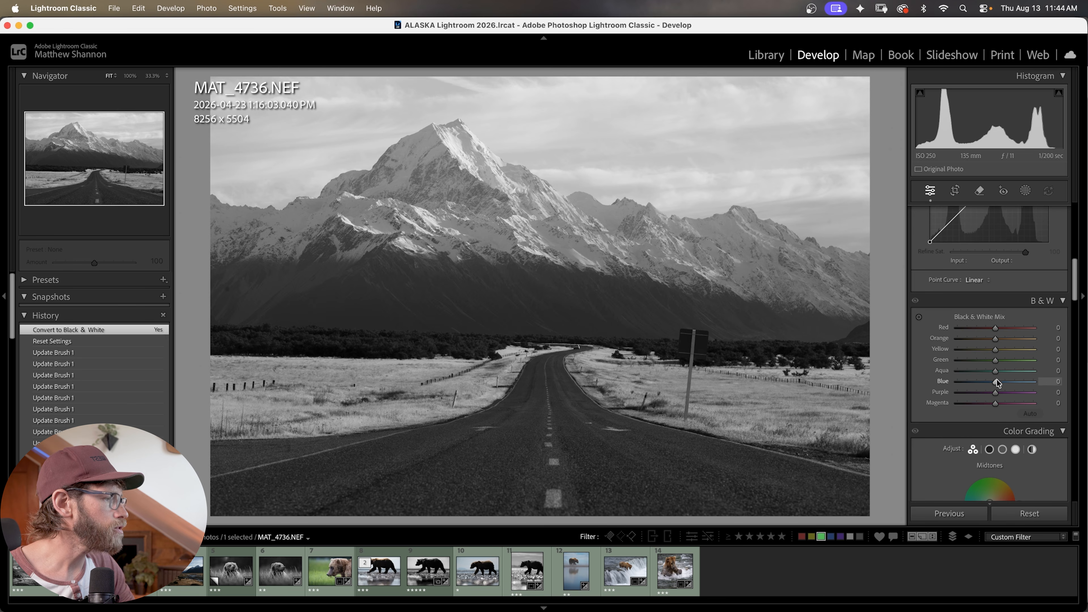
{"action": "left_click_drag", "start_coordinate": [994, 381], "coordinate": [973, 382]}
Open the road photo MAT_4741.NEF, convert it to black and white and set Blue to -36 in the mix
{"action": "key", "text": "Right"}
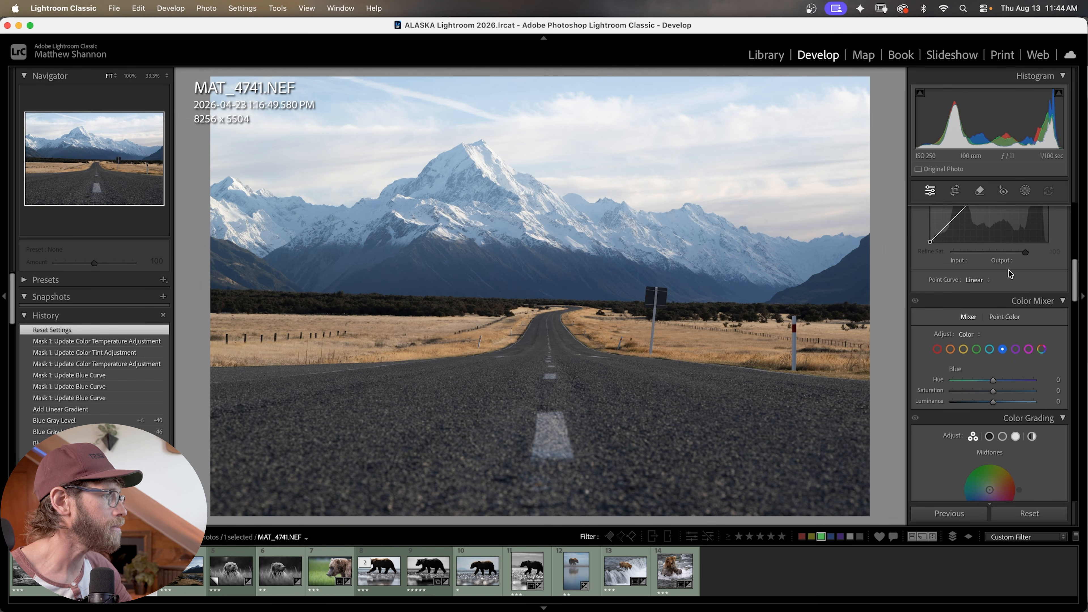
{"action": "scroll", "coordinate": [1004, 268], "scroll_direction": "up", "scroll_amount": 10}
{"action": "left_click", "coordinate": [1013, 228]}
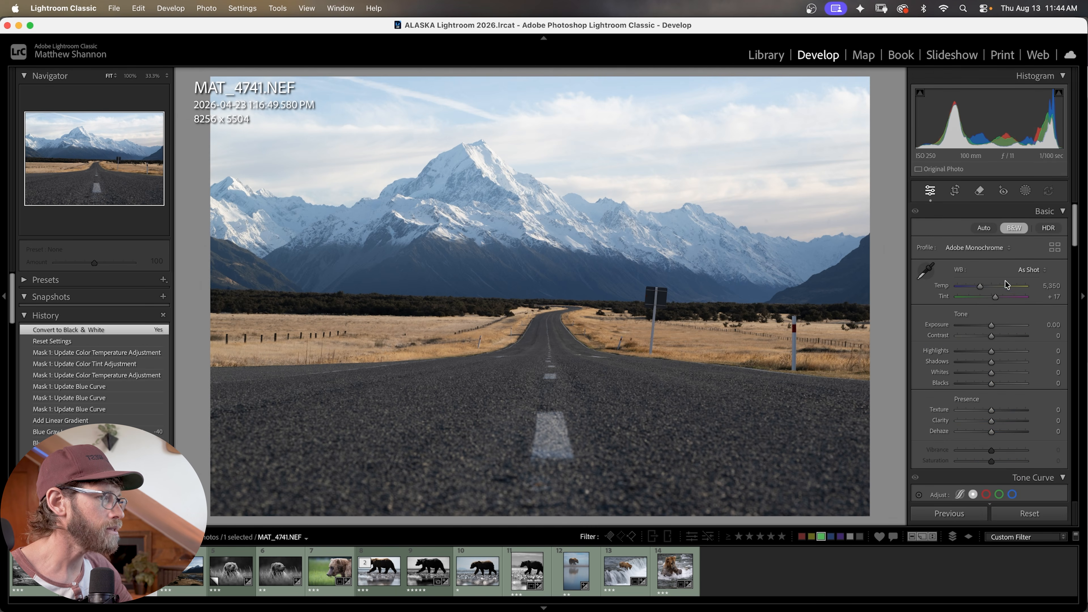
{"action": "scroll", "coordinate": [1007, 292], "scroll_direction": "down", "scroll_amount": 10}
{"action": "left_click_drag", "start_coordinate": [995, 333], "coordinate": [982, 334]}
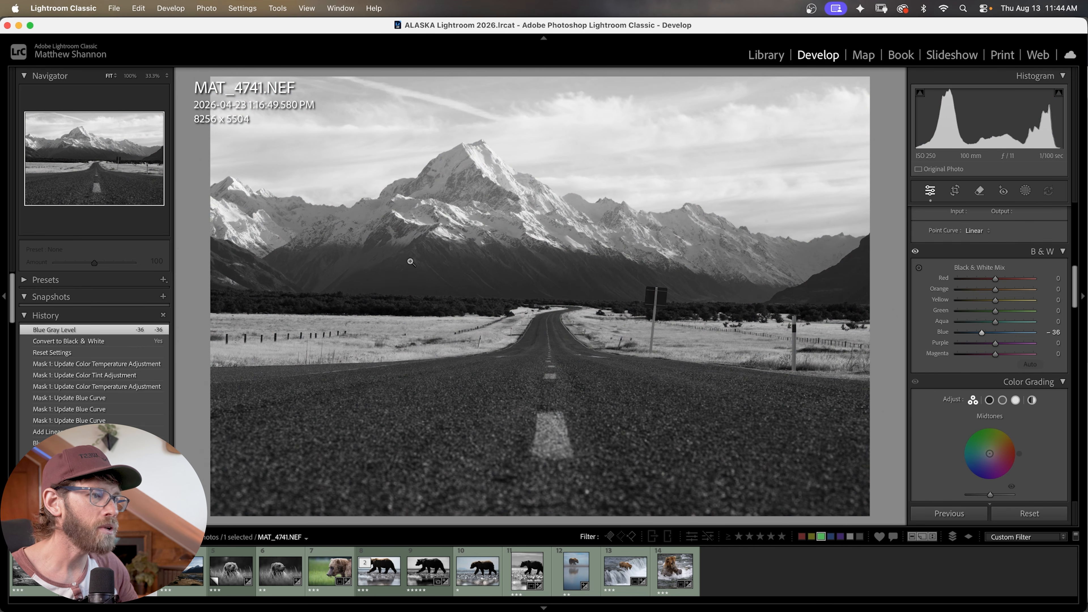
Set Blue to -33 in the Black & White Mix of the road photo
{"action": "left_click", "coordinate": [425, 276]}
{"action": "left_click_drag", "start_coordinate": [658, 299], "coordinate": [396, 330]}
{"action": "left_click", "coordinate": [586, 268]}
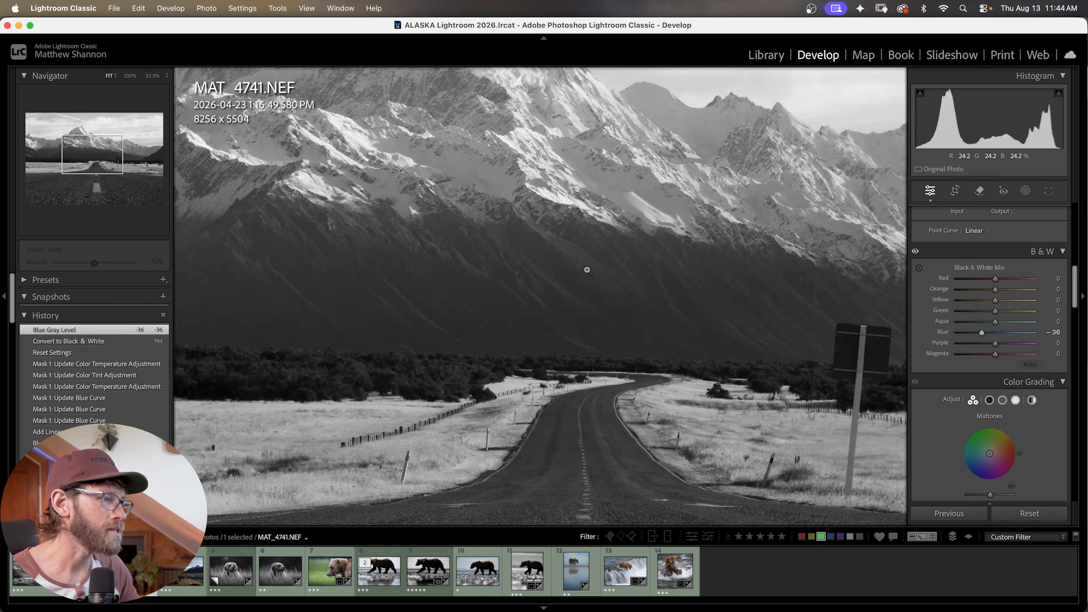
{"action": "left_click_drag", "start_coordinate": [981, 333], "coordinate": [983, 333]}
Add a linear gradient mask over the sky and mountains with Exposure -0.85, Contrast 62, Highlights 20, Shadows -62, Whites 10 and Blacks -73
{"action": "scroll", "coordinate": [985, 330], "scroll_direction": "up", "scroll_amount": 1}
{"action": "left_click", "coordinate": [1025, 190]}
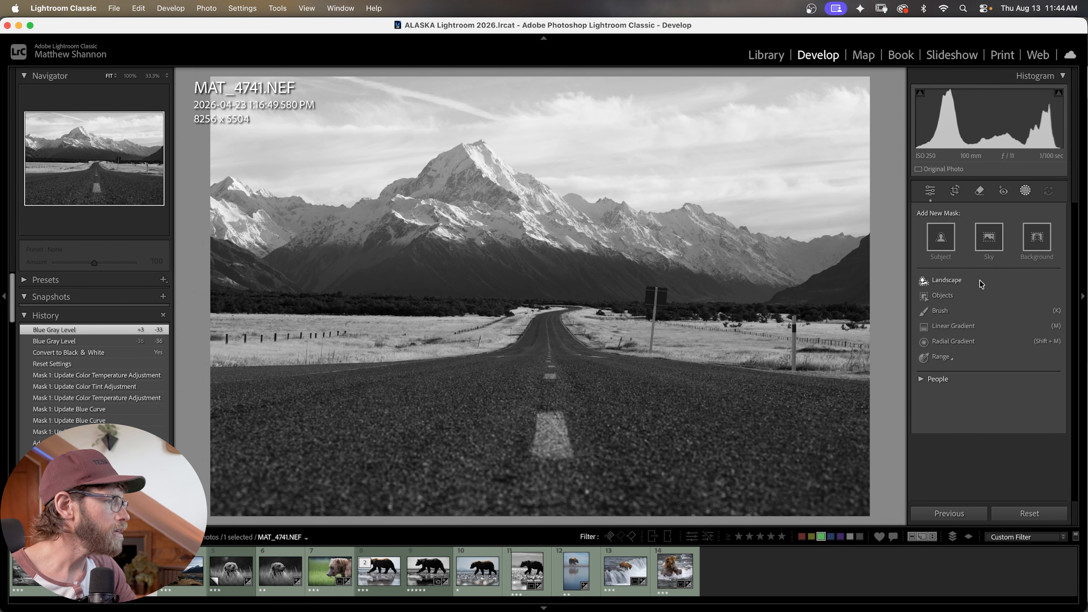
{"action": "left_click", "coordinate": [963, 326]}
{"action": "left_click_drag", "start_coordinate": [430, 174], "coordinate": [426, 331]}
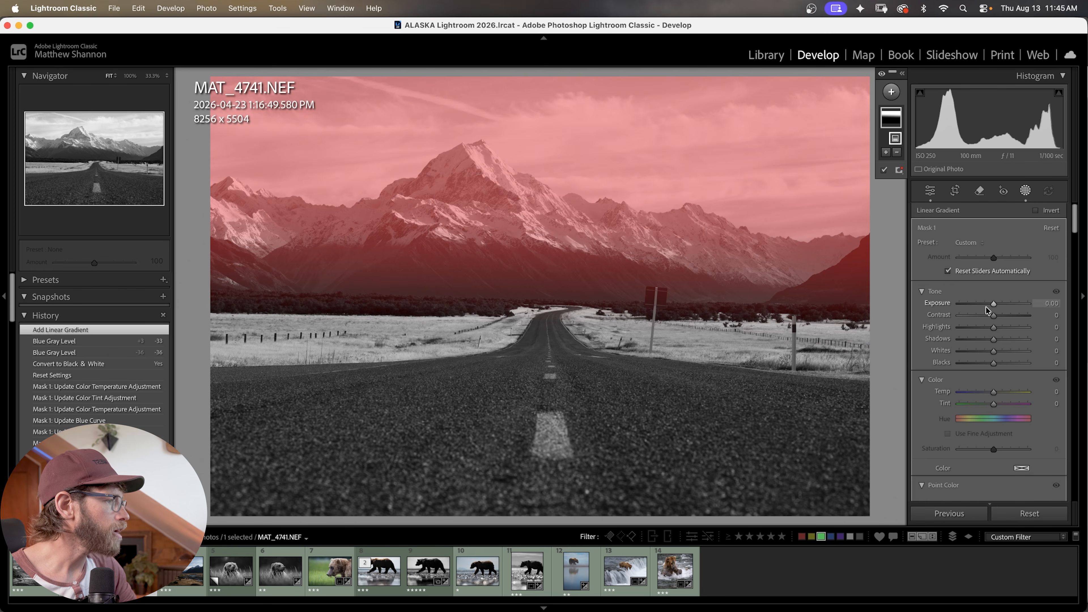
{"action": "left_click_drag", "start_coordinate": [993, 305], "coordinate": [980, 336]}
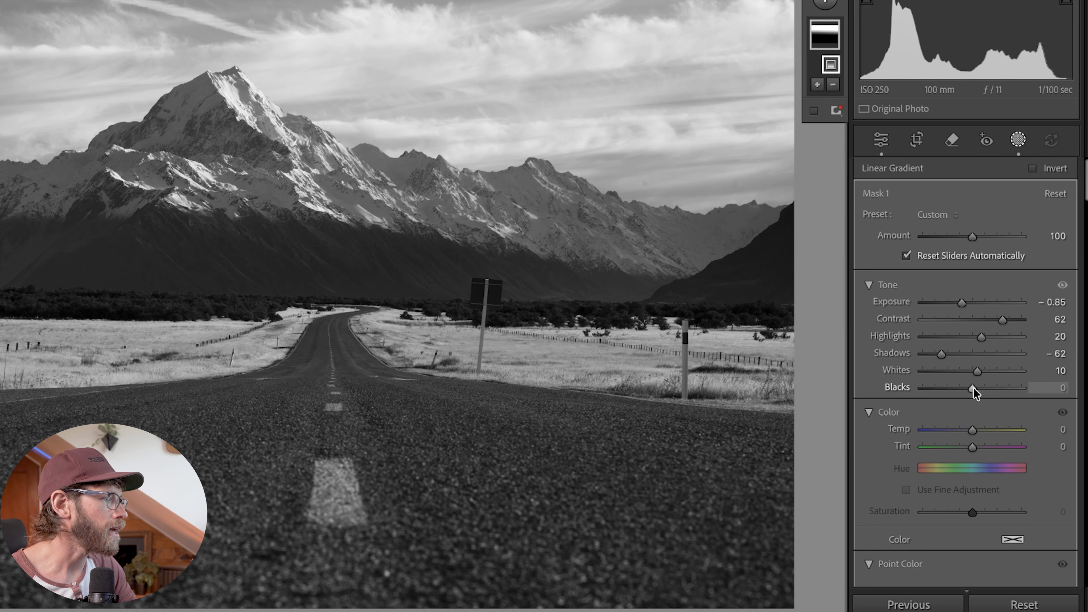
{"action": "left_click_drag", "start_coordinate": [971, 390], "coordinate": [937, 393]}
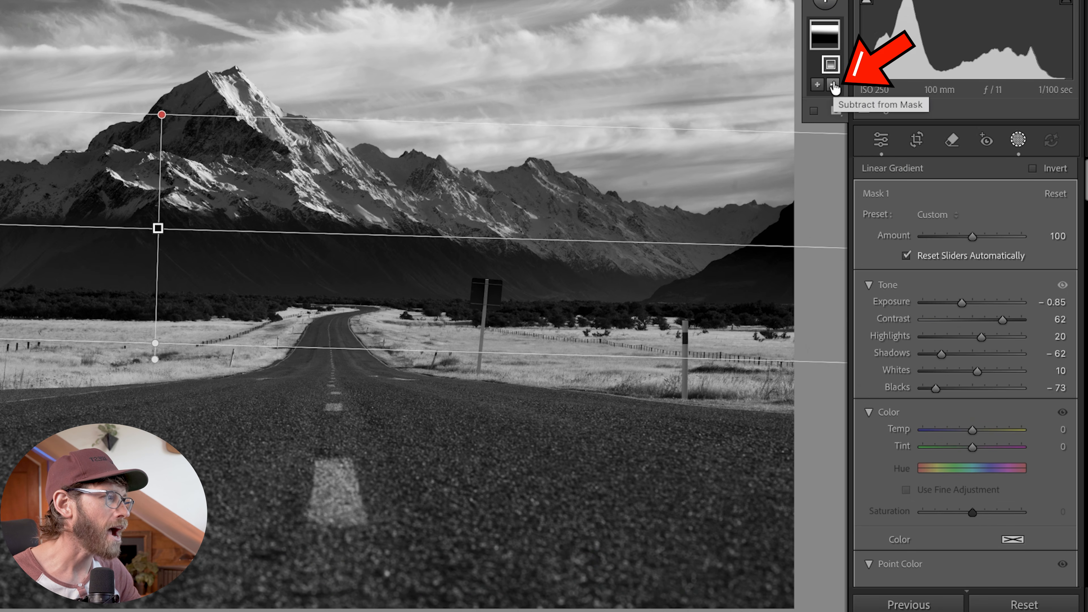
Subtract the mountain range from the sky gradient mask with Select Objects
{"action": "left_click", "coordinate": [834, 85]}
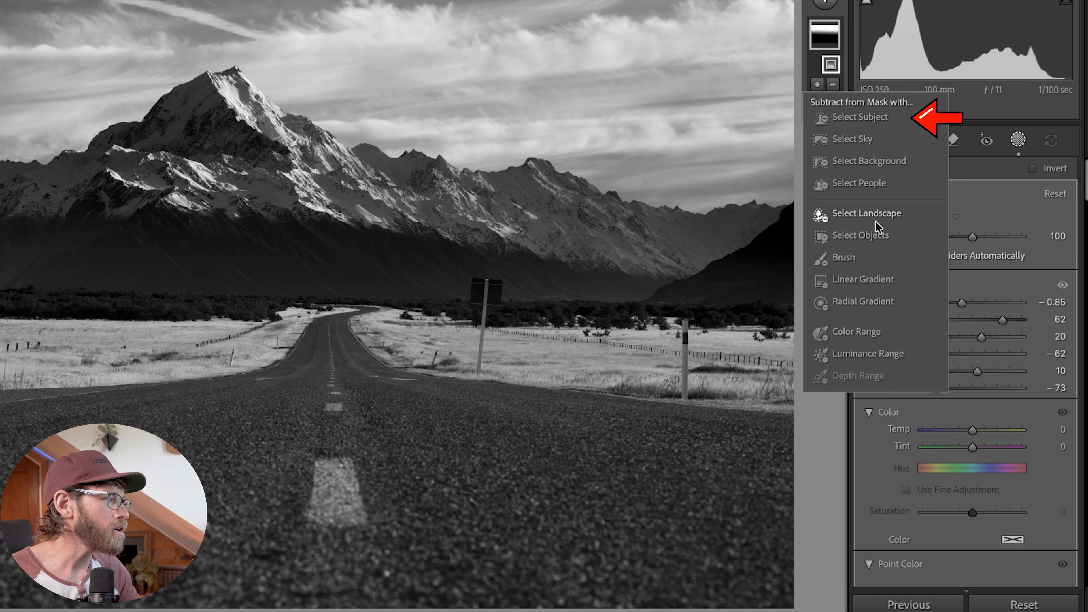
{"action": "left_click", "coordinate": [859, 239]}
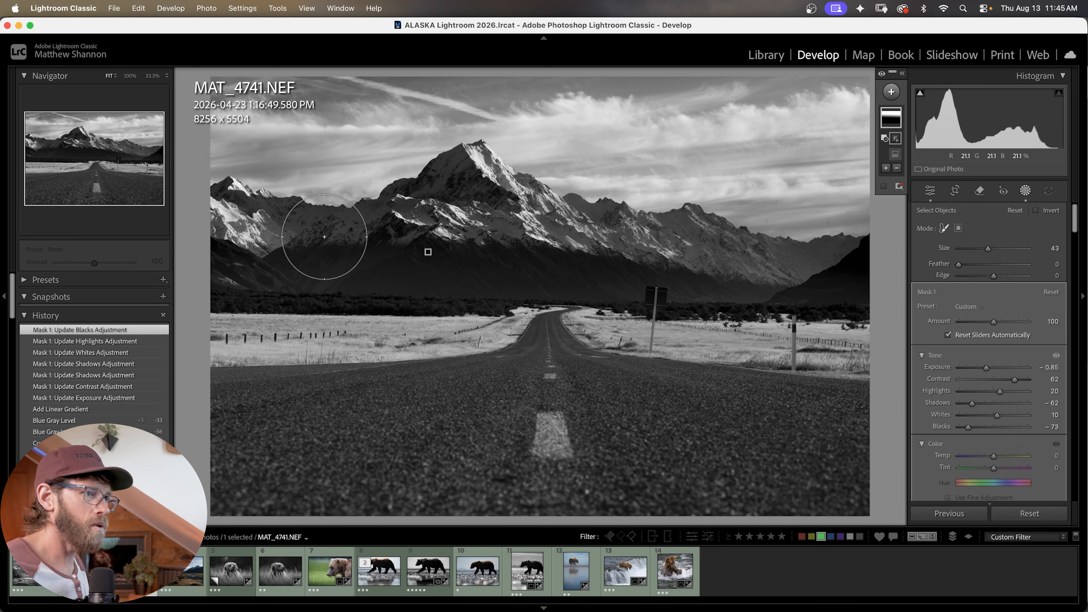
{"action": "mouse_move", "coordinate": [262, 243]}
{"action": "left_mouse_down"}
{"action": "mouse_move", "coordinate": [433, 225]}
{"action": "mouse_move", "coordinate": [466, 177]}
{"action": "mouse_move", "coordinate": [532, 232]}
{"action": "mouse_move", "coordinate": [692, 246]}
{"action": "mouse_move", "coordinate": [775, 271]}
{"action": "mouse_move", "coordinate": [851, 268]}
{"action": "mouse_move", "coordinate": [680, 291]}
{"action": "mouse_move", "coordinate": [233, 299]}
{"action": "mouse_move", "coordinate": [865, 292]}
{"action": "left_mouse_up"}
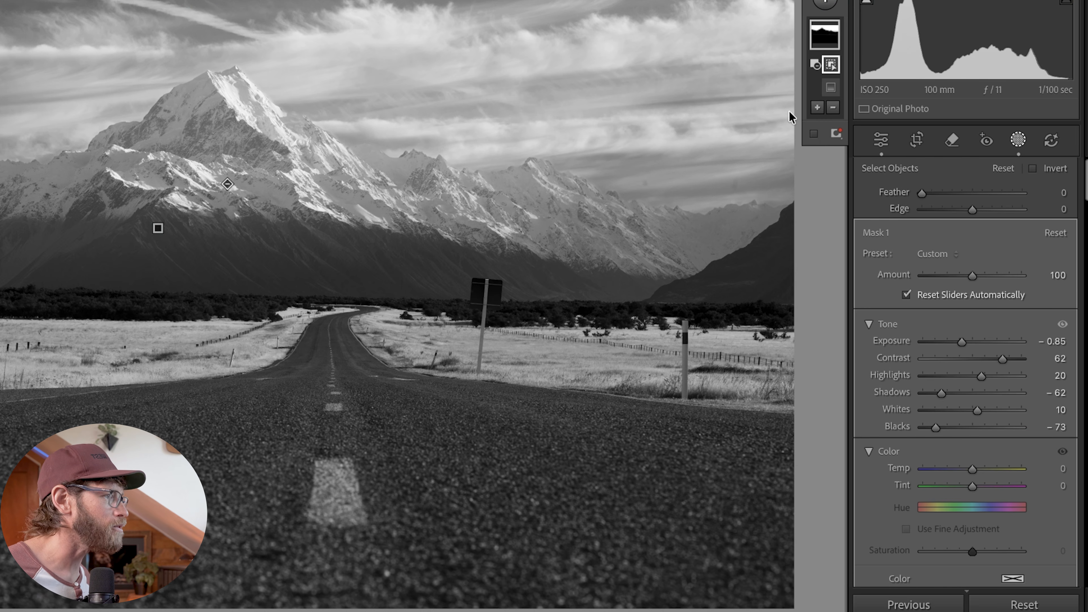
Add a brush with Flow 46 to the sky mask and paint the lower mountain slopes back in
{"action": "left_click", "coordinate": [817, 108]}
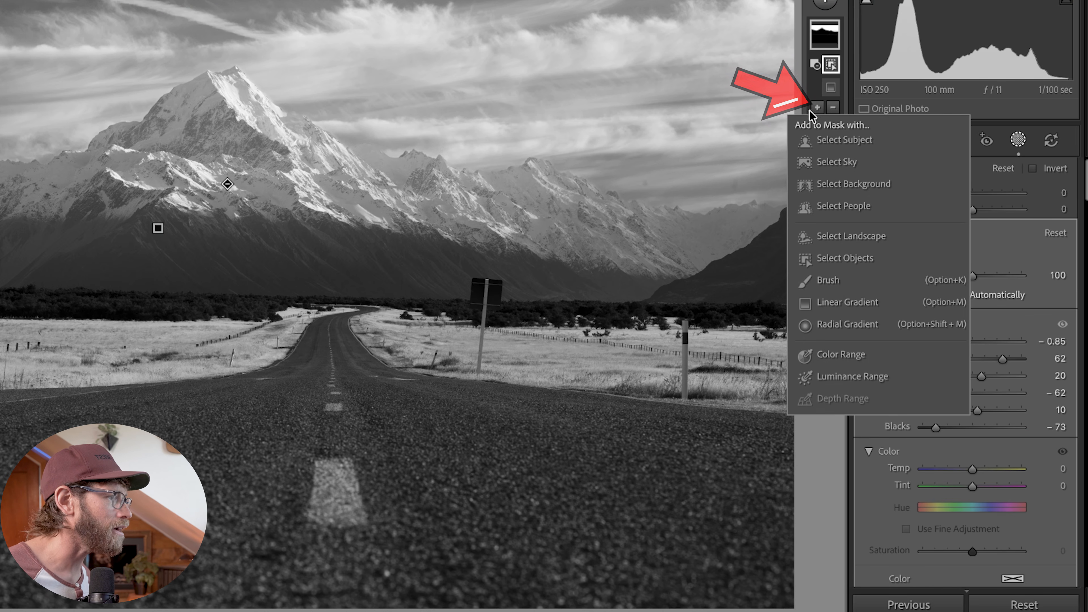
{"action": "left_click", "coordinate": [828, 281]}
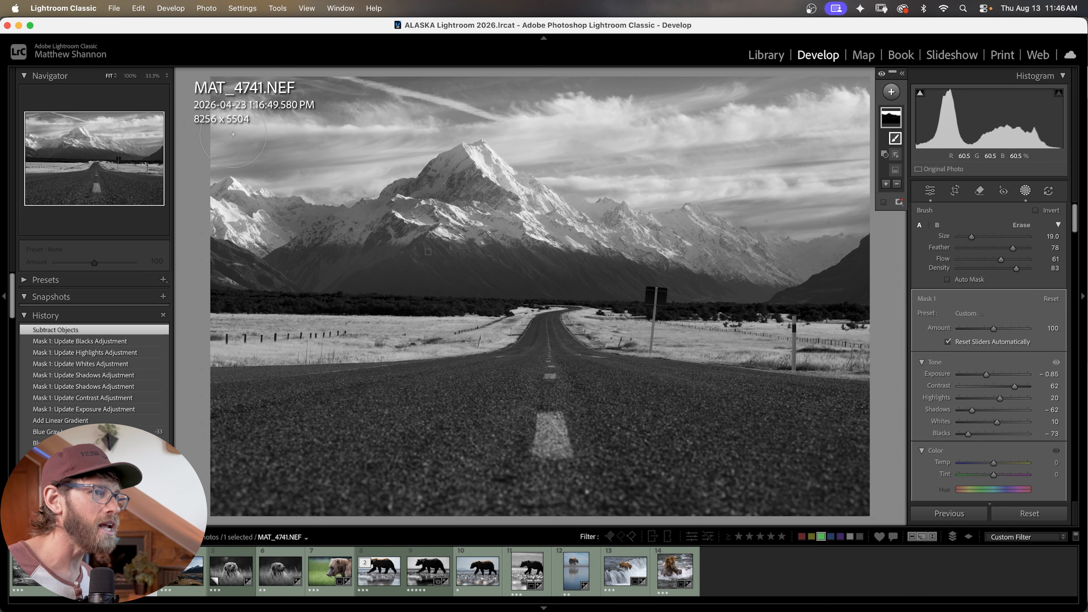
{"action": "left_click_drag", "start_coordinate": [233, 134], "coordinate": [252, 136]}
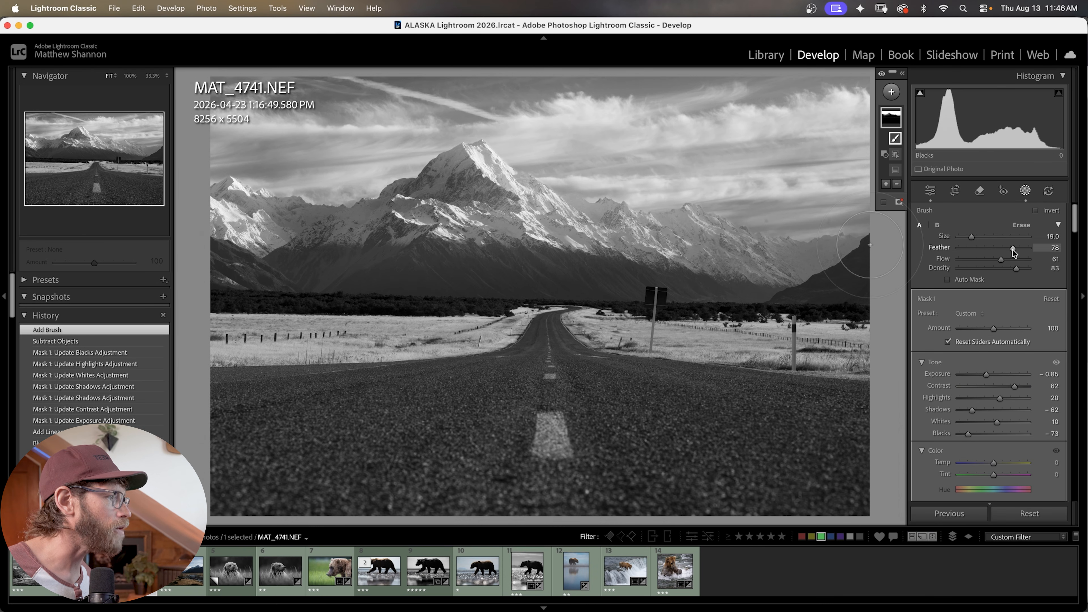
{"action": "left_click_drag", "start_coordinate": [1001, 259], "coordinate": [990, 259]}
{"action": "left_click_drag", "start_coordinate": [448, 205], "coordinate": [557, 224]}
{"action": "left_click_drag", "start_coordinate": [625, 218], "coordinate": [827, 267]}
{"action": "mouse_move", "coordinate": [826, 268]}
{"action": "left_mouse_down"}
{"action": "mouse_move", "coordinate": [301, 260]}
{"action": "mouse_move", "coordinate": [518, 273]}
{"action": "left_mouse_up"}
{"action": "left_click_drag", "start_coordinate": [244, 214], "coordinate": [285, 214]}
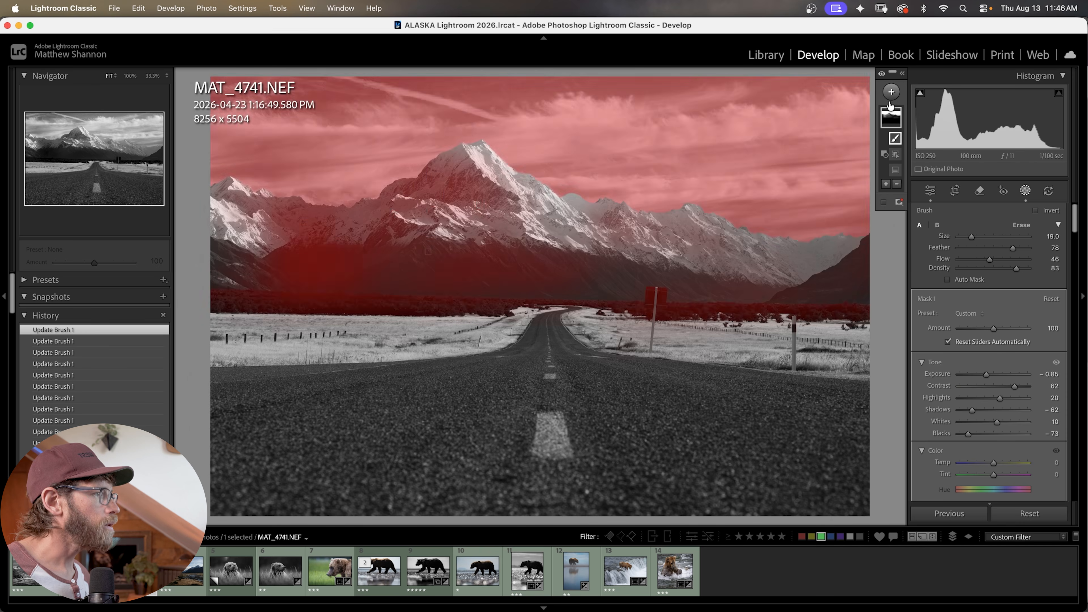
Add a linear gradient mask rising over the foreground road and adjust its Exposure, Contrast, Blacks and Shadows to darken the asphalt
{"action": "left_click", "coordinate": [891, 91]}
{"action": "left_click", "coordinate": [921, 232]}
{"action": "left_click_drag", "start_coordinate": [554, 487], "coordinate": [553, 315]}
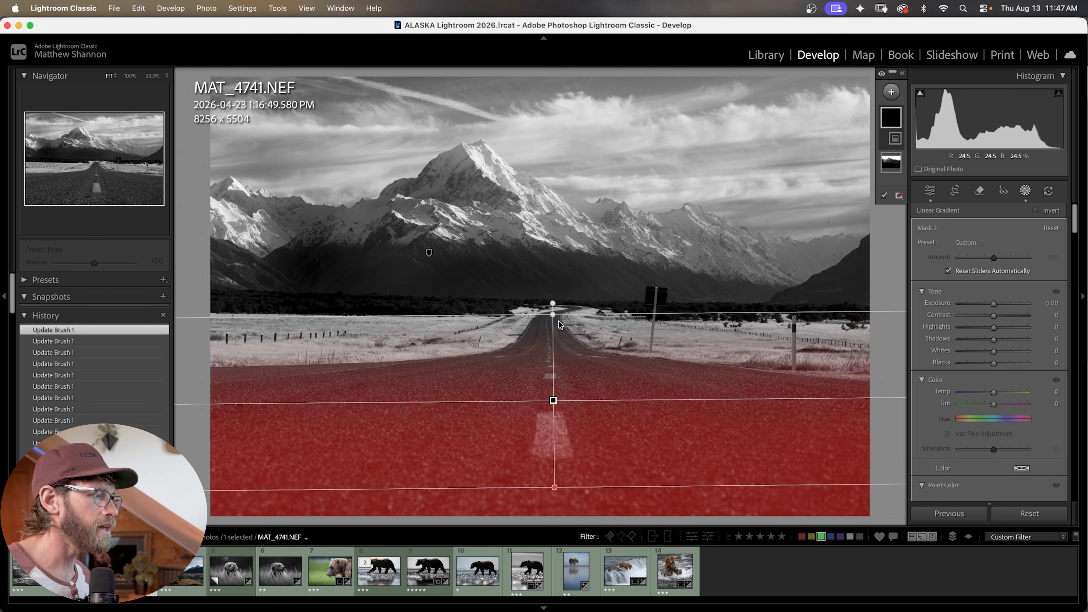
{"action": "left_click_drag", "start_coordinate": [555, 487], "coordinate": [554, 500]}
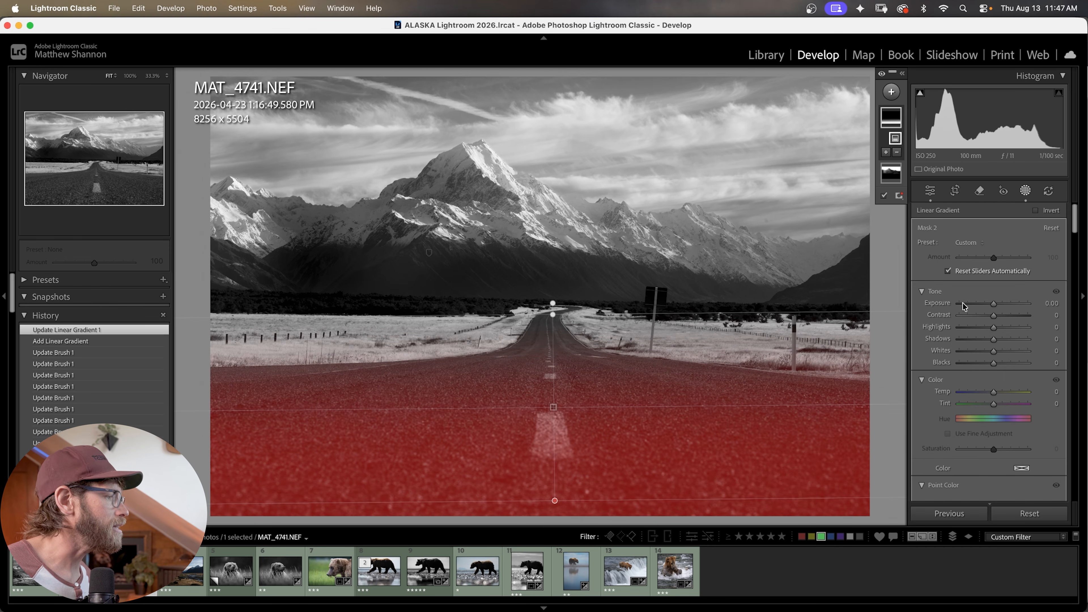
{"action": "left_click_drag", "start_coordinate": [993, 303], "coordinate": [1010, 316]}
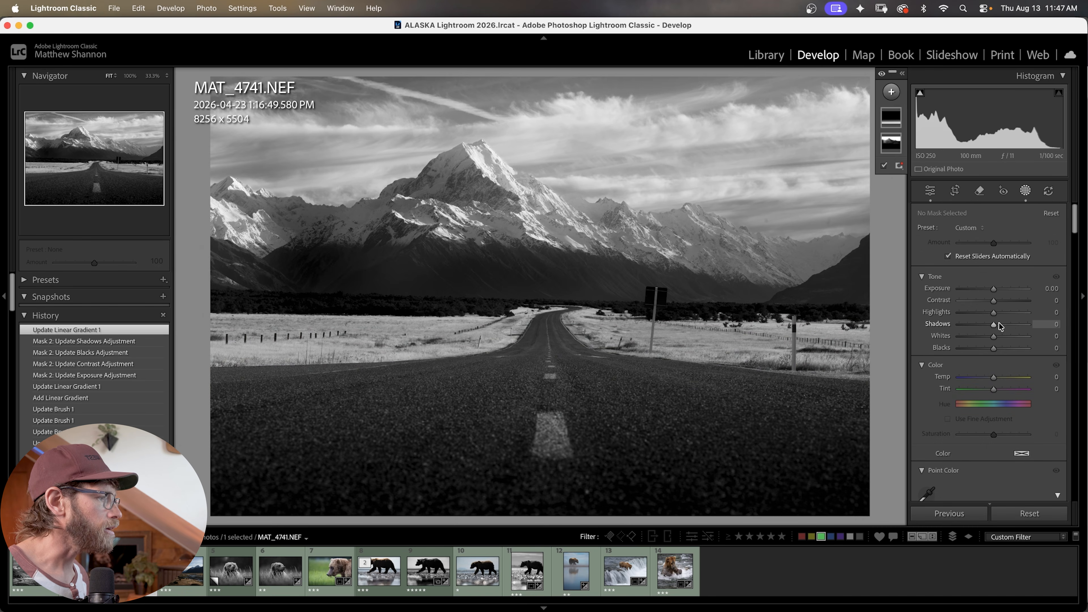
Adjust the whole photo to Exposure +0.30, Highlights -35, Shadows +63, Whites -5, Texture 10 and Clarity 6
{"action": "left_click_drag", "start_coordinate": [998, 324], "coordinate": [1001, 326]}
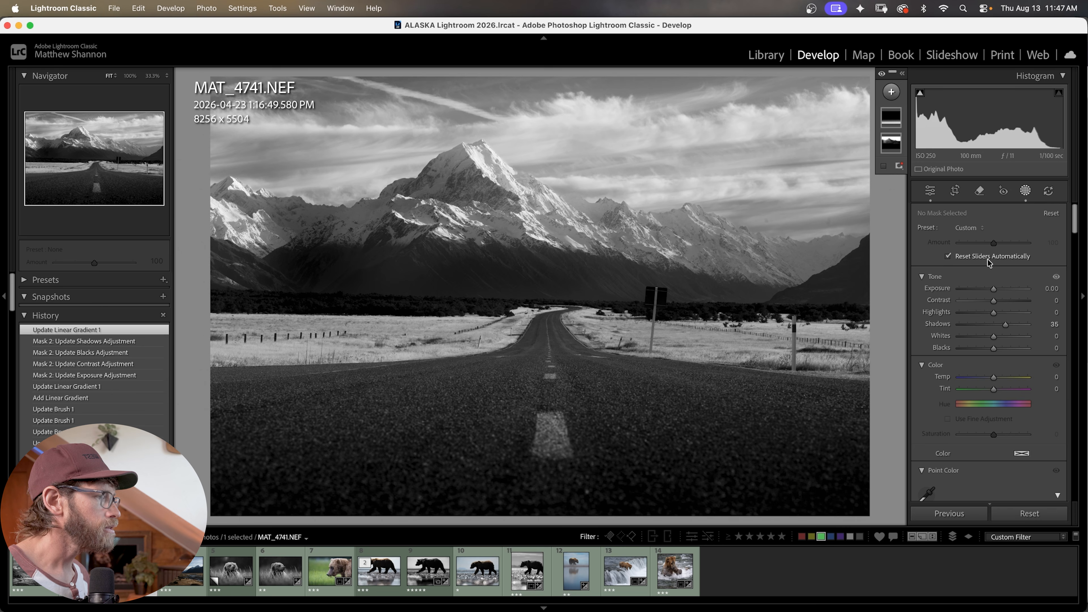
{"action": "key", "text": "d"}
{"action": "left_click_drag", "start_coordinate": [993, 361], "coordinate": [1019, 362]}
{"action": "left_click_drag", "start_coordinate": [990, 328], "coordinate": [992, 329]}
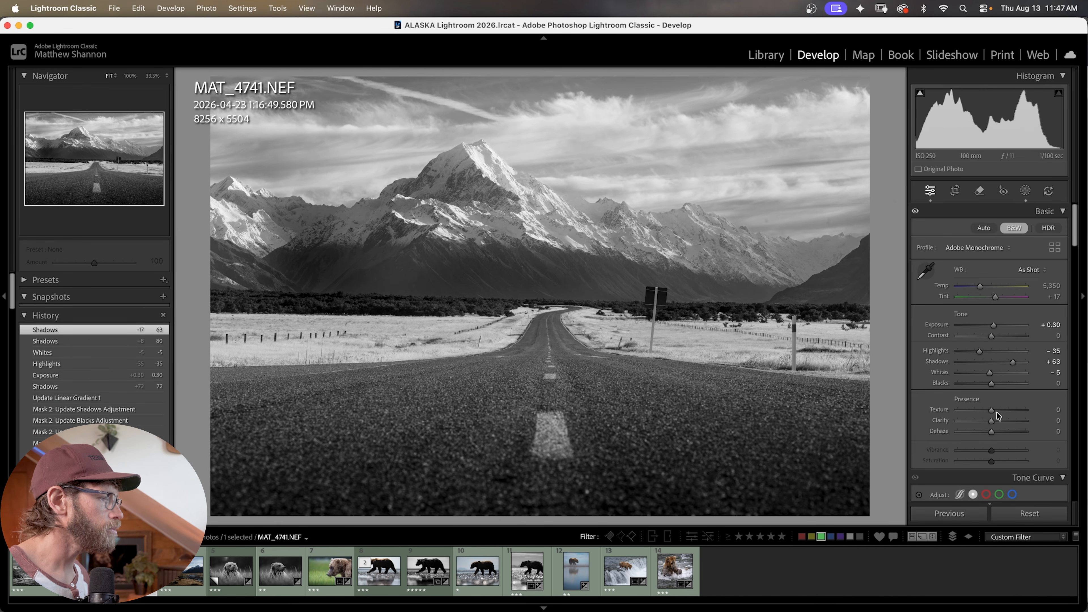
Add a large radial gradient mask over the mountains and field on the right side of the photo
{"action": "left_click", "coordinate": [1026, 191]}
{"action": "left_click", "coordinate": [891, 92]}
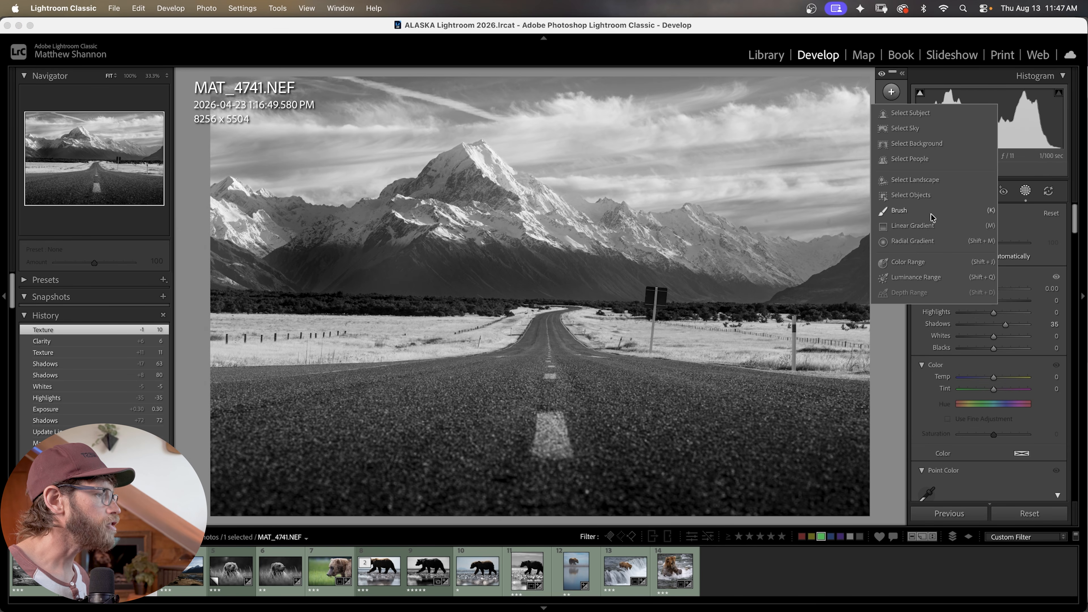
{"action": "left_click", "coordinate": [913, 240]}
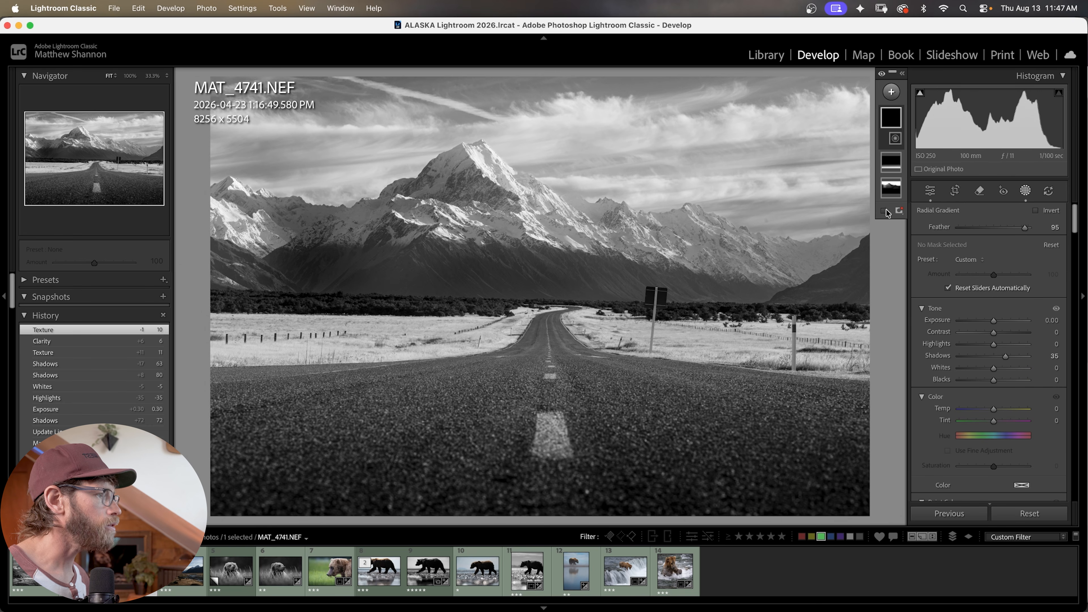
{"action": "left_click_drag", "start_coordinate": [698, 180], "coordinate": [704, 381]}
{"action": "left_click_drag", "start_coordinate": [576, 316], "coordinate": [751, 285]}
Set the radial mask to Exposure 0.47, Contrast 9, Highlights 20, Shadows 27 and Whites 15, adjust its Dehaze, and shift it toward the upper-right sky
{"action": "left_click", "coordinate": [996, 320]}
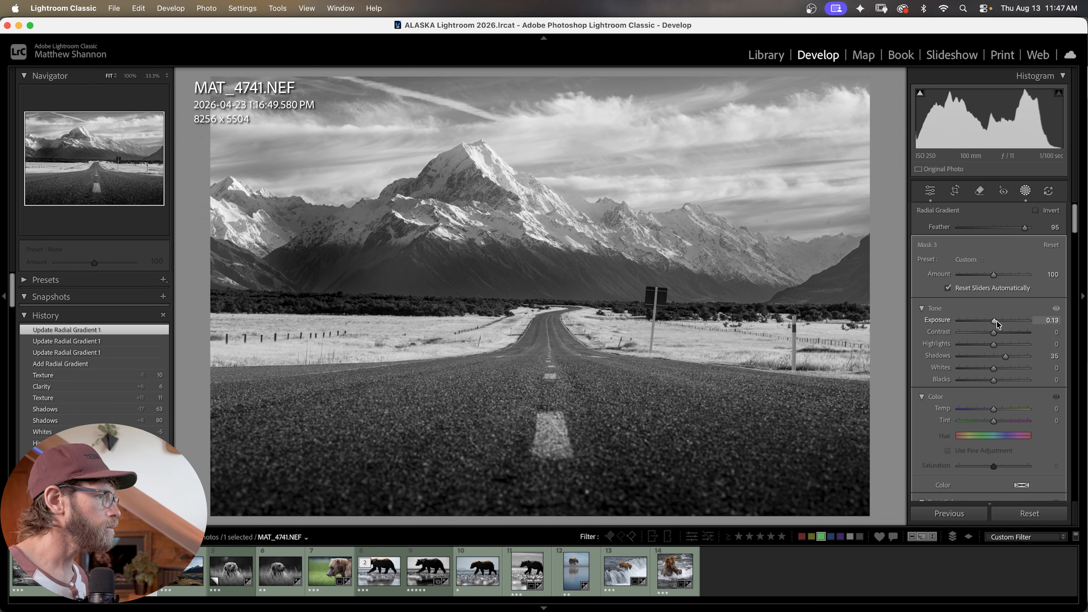
{"action": "left_click_drag", "start_coordinate": [1003, 356], "coordinate": [987, 334]}
{"action": "scroll", "coordinate": [995, 365], "scroll_direction": "down", "scroll_amount": 5}
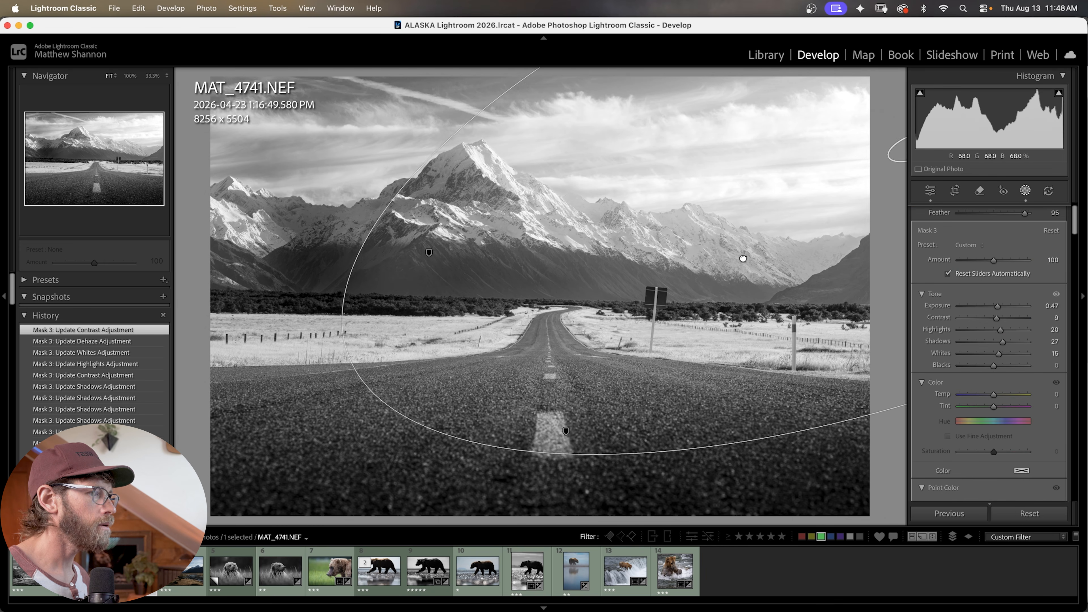
{"action": "left_click_drag", "start_coordinate": [743, 256], "coordinate": [765, 229]}
Add a diagonal linear gradient mask from the photo's lower-left corner with Exposure -0.92 and reposition it over the road edge
{"action": "left_click", "coordinate": [892, 92]}
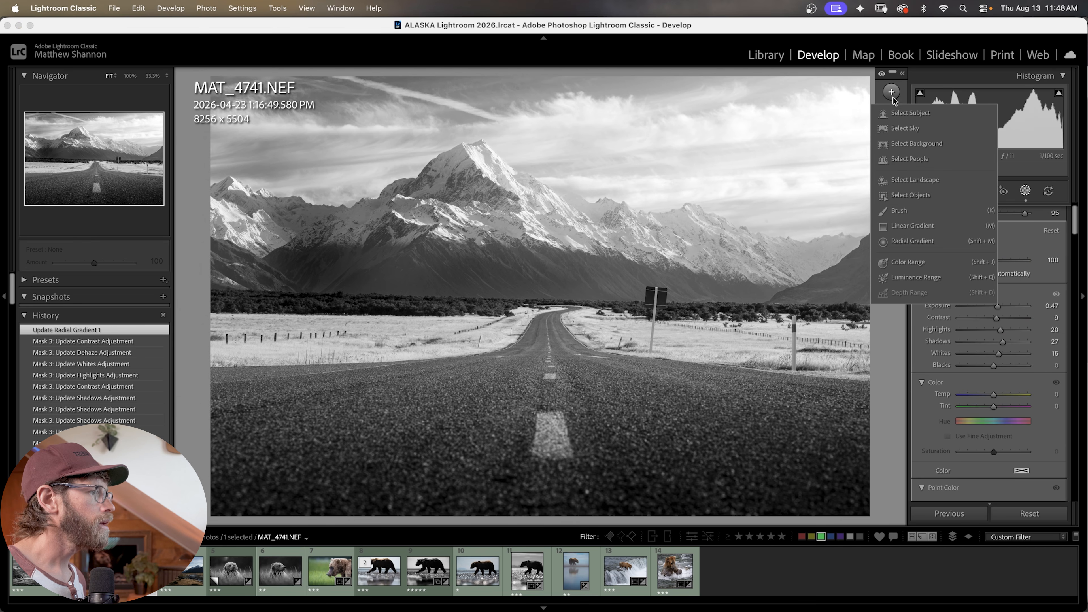
{"action": "left_click", "coordinate": [904, 225]}
{"action": "left_click_drag", "start_coordinate": [278, 409], "coordinate": [493, 183]}
{"action": "left_click_drag", "start_coordinate": [274, 415], "coordinate": [337, 339]}
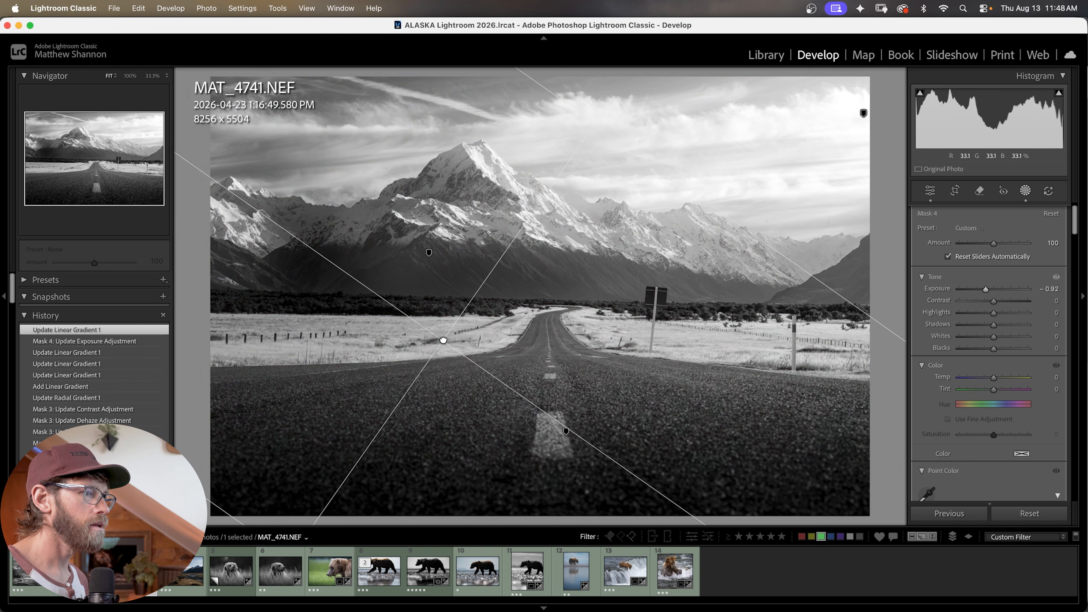
{"action": "left_click_drag", "start_coordinate": [454, 353], "coordinate": [398, 388]}
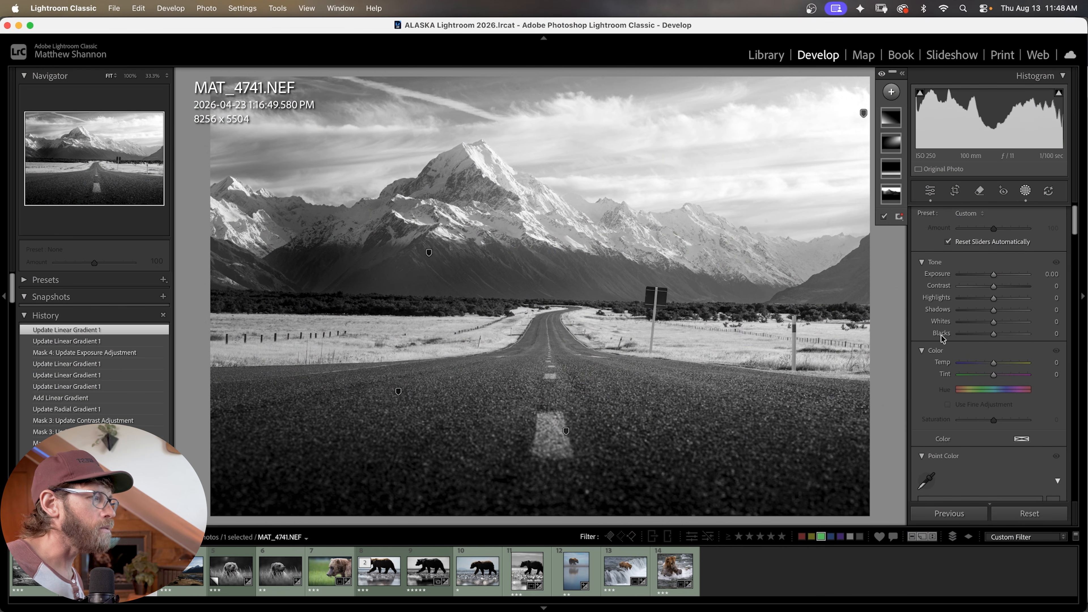
Refine the radial mask's shape and set its Contrast to 35 and Blacks to -26
{"action": "left_click", "coordinate": [862, 114]}
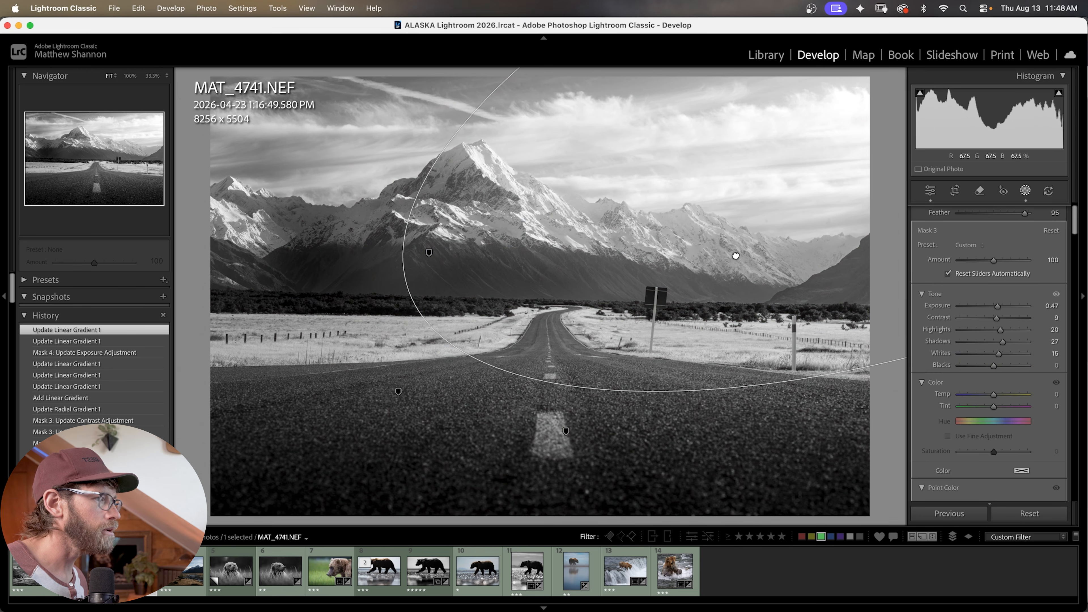
{"action": "left_click_drag", "start_coordinate": [997, 316], "coordinate": [1006, 315]}
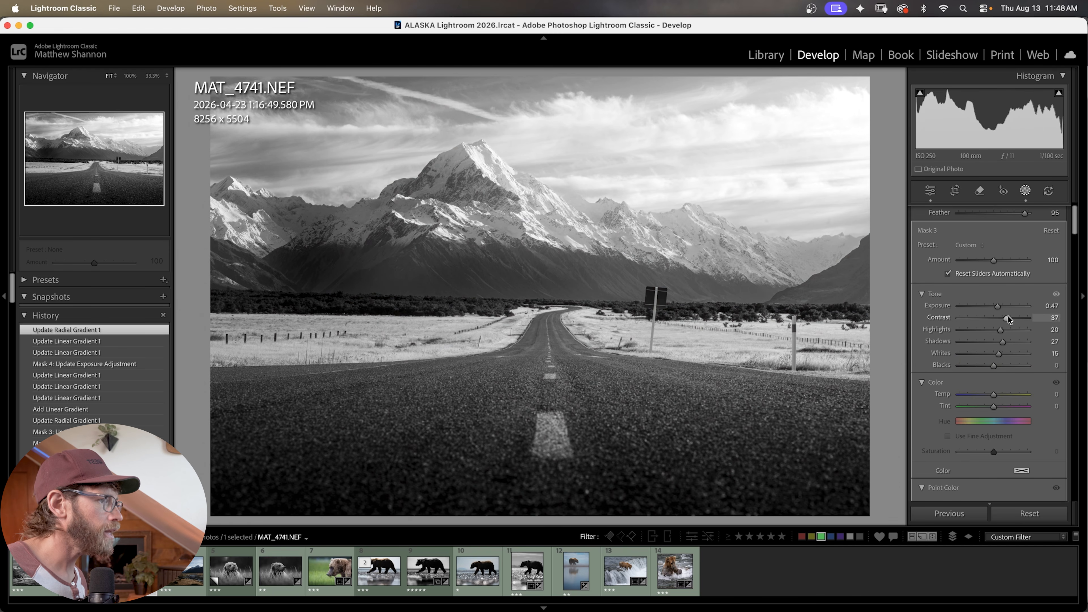
{"action": "left_click_drag", "start_coordinate": [993, 365], "coordinate": [983, 366]}
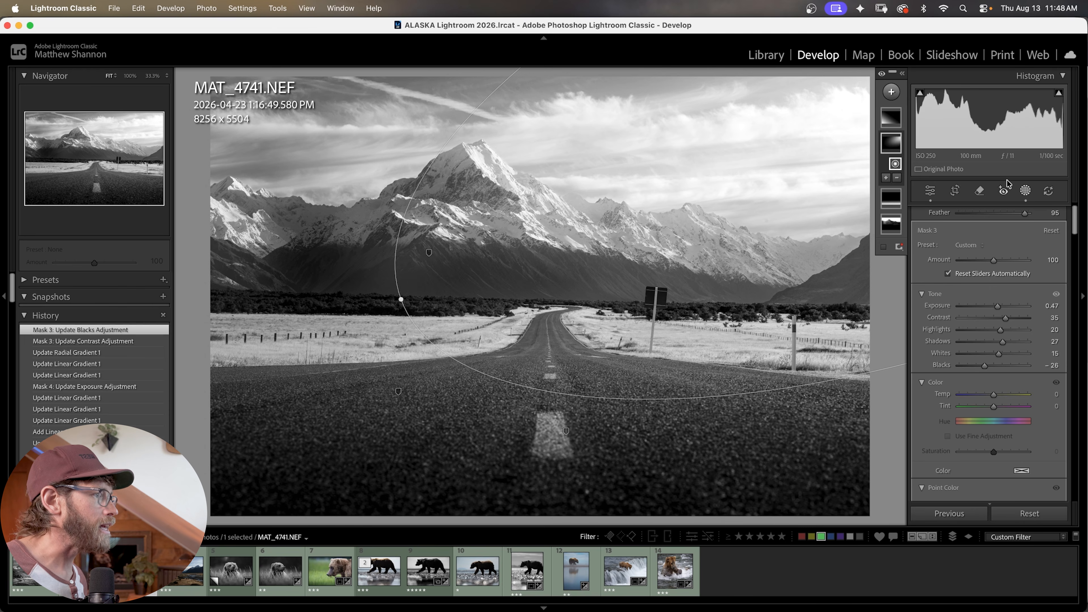
Paint a new brush mask across the sky above the mountains with Flow 75, Exposure -0.28, Contrast 25, Shadows -29 and Blacks -17
{"action": "left_click", "coordinate": [891, 92]}
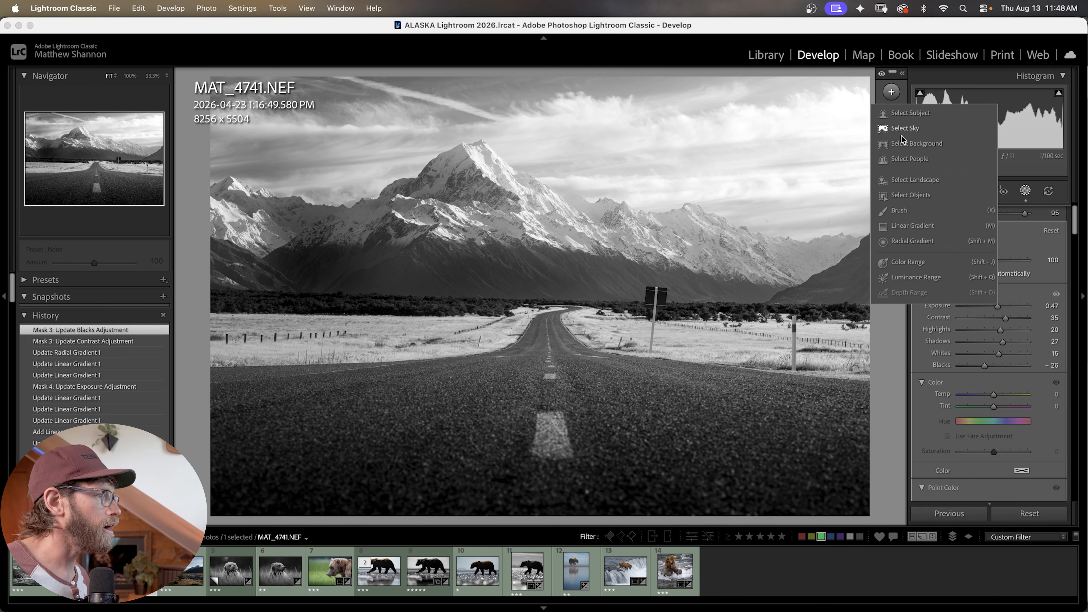
{"action": "left_click", "coordinate": [900, 211]}
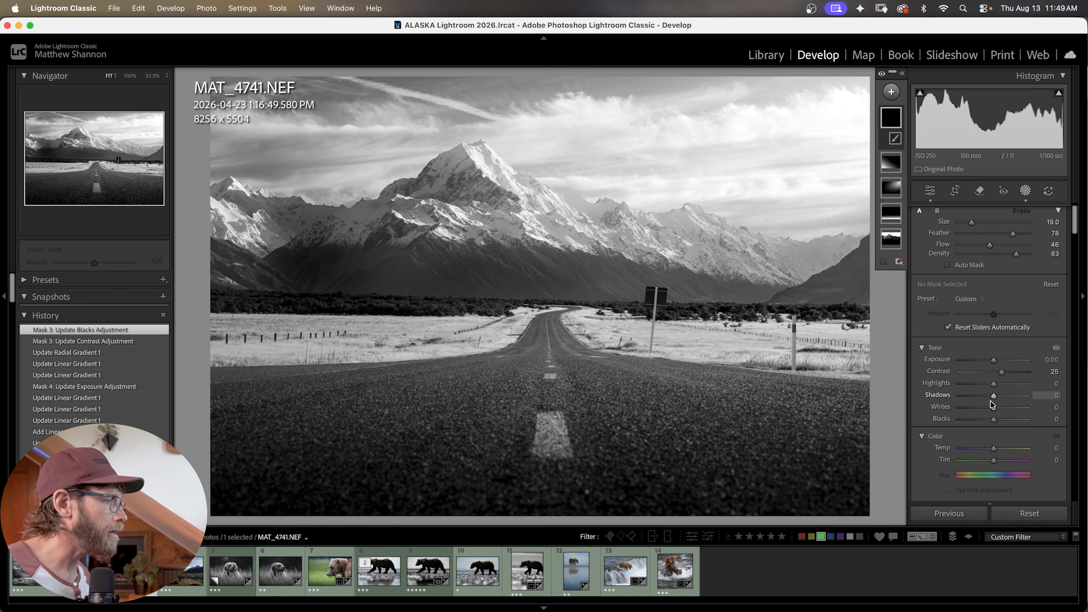
{"action": "left_click_drag", "start_coordinate": [994, 418], "coordinate": [987, 419]}
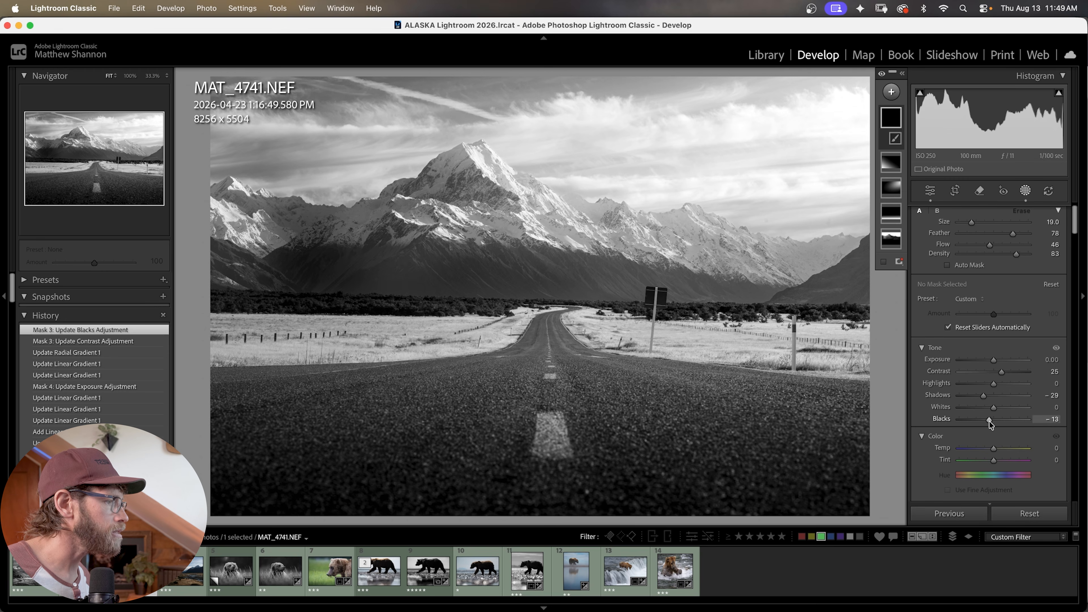
{"action": "mouse_move", "coordinate": [545, 169]}
{"action": "left_mouse_down"}
{"action": "mouse_move", "coordinate": [810, 150]}
{"action": "mouse_move", "coordinate": [553, 175]}
{"action": "left_mouse_up"}
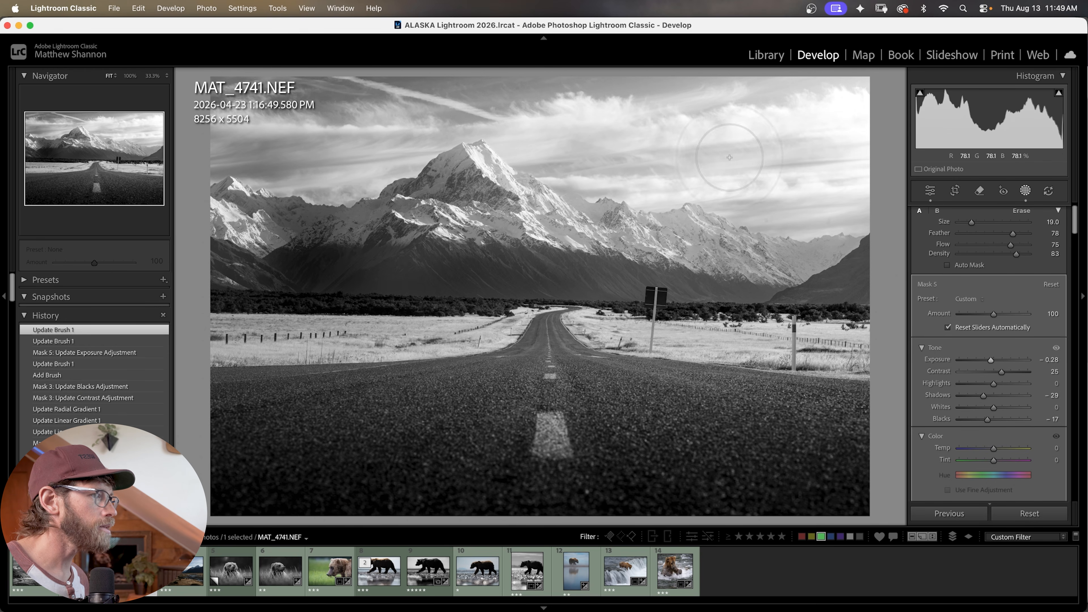
{"action": "mouse_move", "coordinate": [658, 155]}
{"action": "left_mouse_down"}
{"action": "mouse_move", "coordinate": [651, 88]}
{"action": "mouse_move", "coordinate": [600, 90]}
{"action": "mouse_move", "coordinate": [741, 98]}
{"action": "mouse_move", "coordinate": [307, 109]}
{"action": "mouse_move", "coordinate": [261, 122]}
{"action": "left_mouse_up"}
{"action": "left_click_drag", "start_coordinate": [276, 161], "coordinate": [436, 151]}
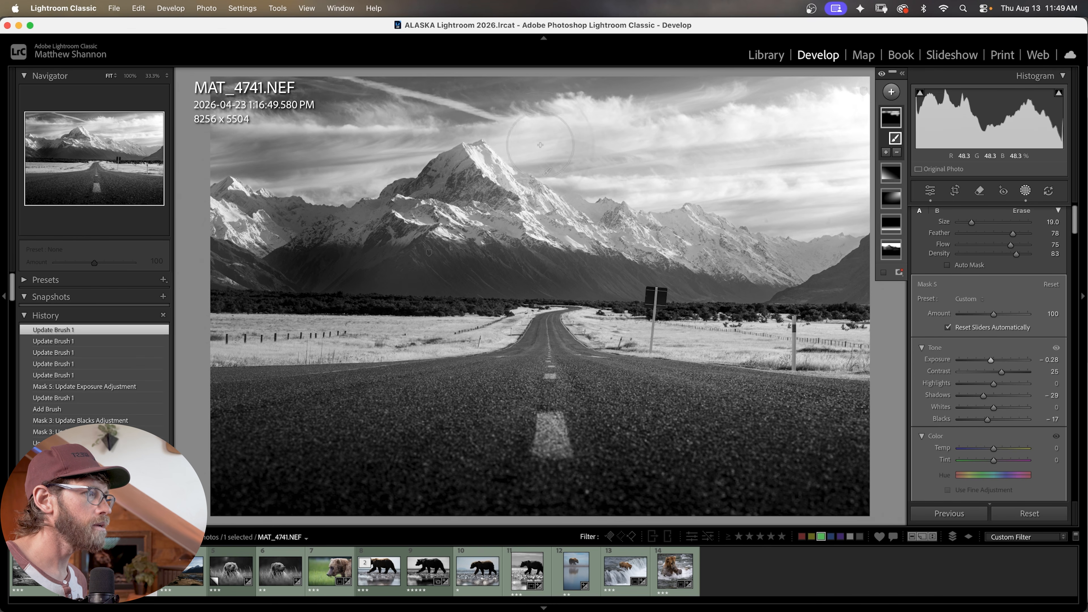
{"action": "left_click_drag", "start_coordinate": [547, 171], "coordinate": [561, 174]}
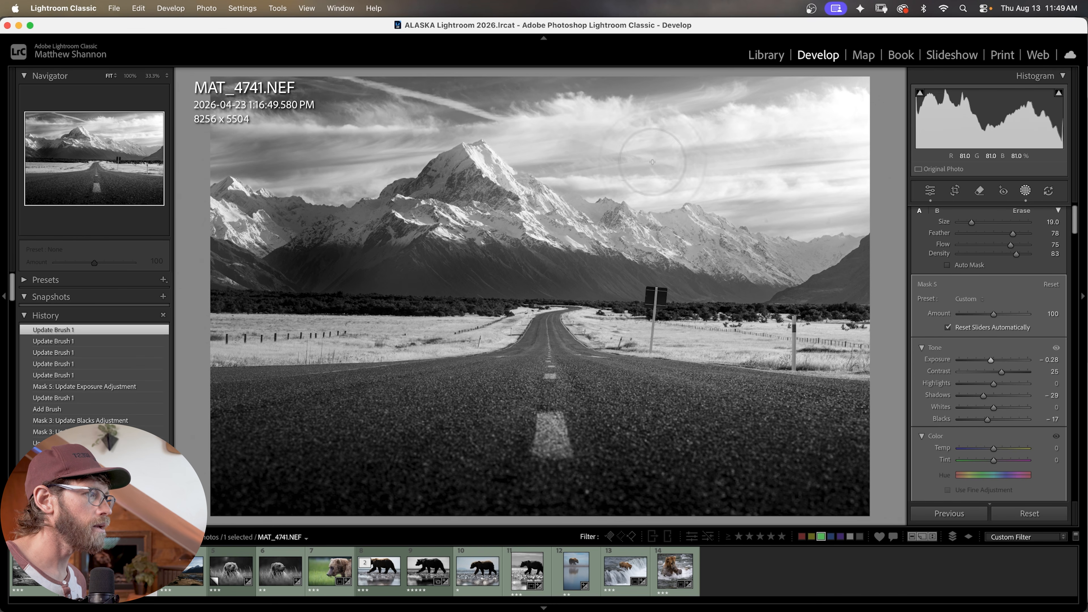
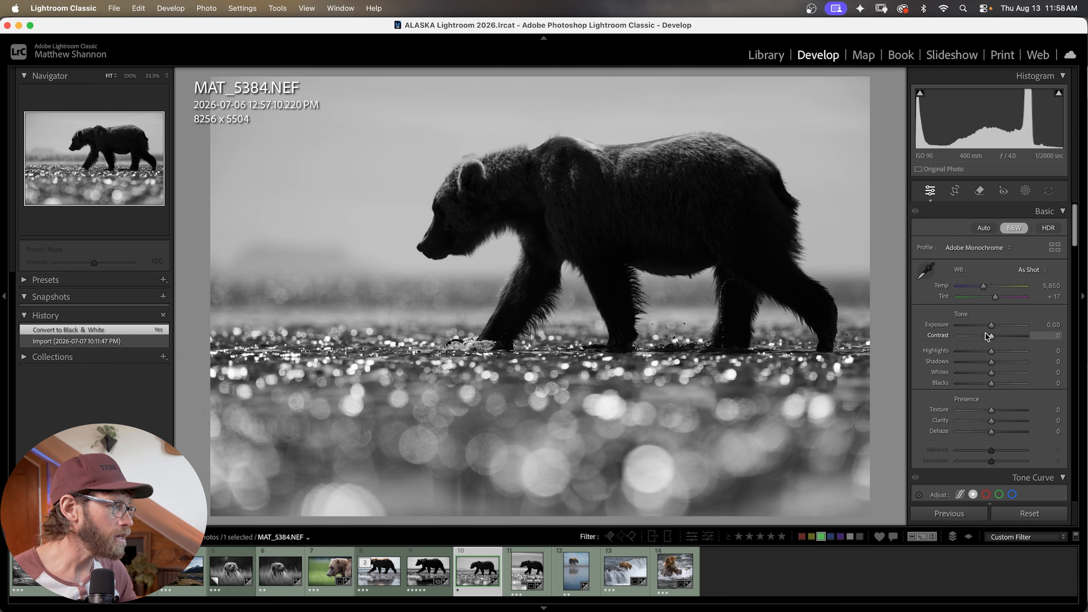
In bear photo MAT_5384.NEF, set Yellow 10, Aqua -36 and Blue -62 in the mix, lower Orange slightly, and set Contrast 22 and Exposure +0.15
{"action": "scroll", "coordinate": [1052, 399], "scroll_direction": "down", "scroll_amount": 10}
{"action": "left_click_drag", "start_coordinate": [995, 397], "coordinate": [999, 368]}
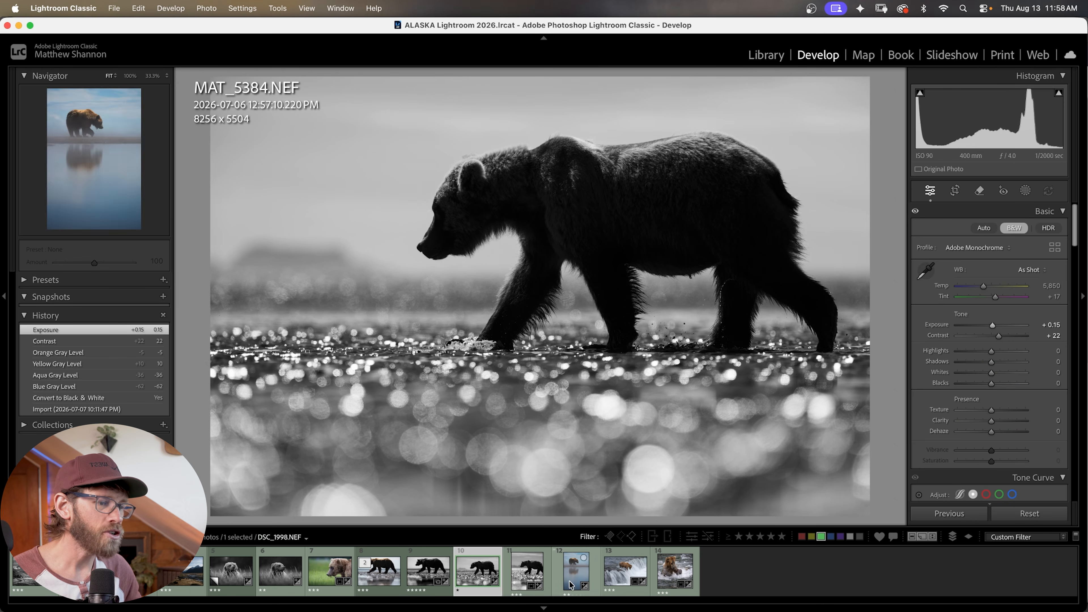
Compare bear photo MAT_0458.NEF in color and in black and white
{"action": "left_click", "coordinate": [273, 576]}
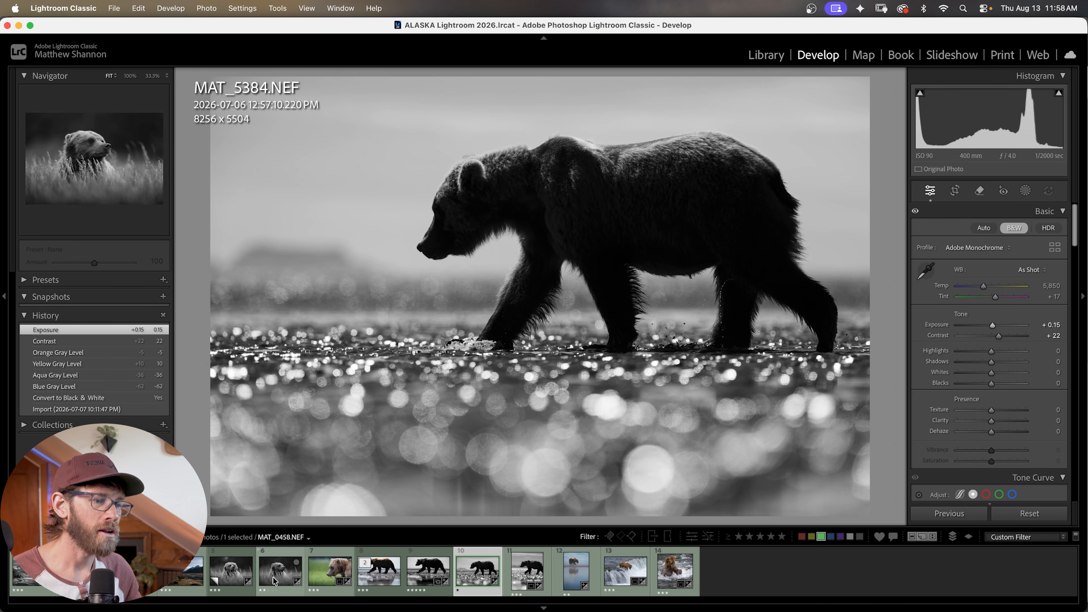
{"action": "left_click", "coordinate": [1012, 226]}
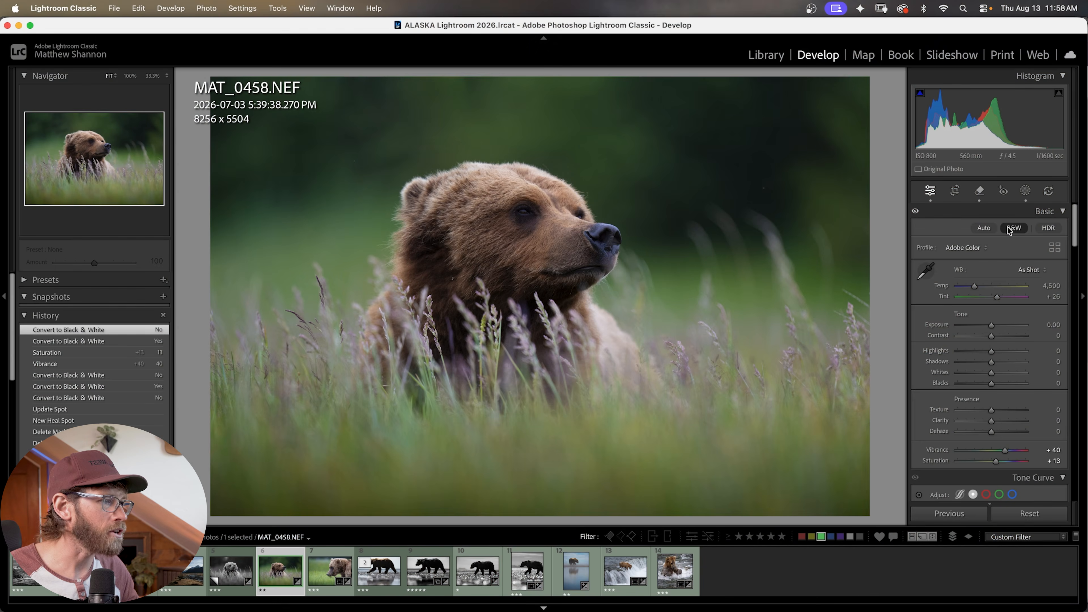
{"action": "left_click", "coordinate": [1009, 230]}
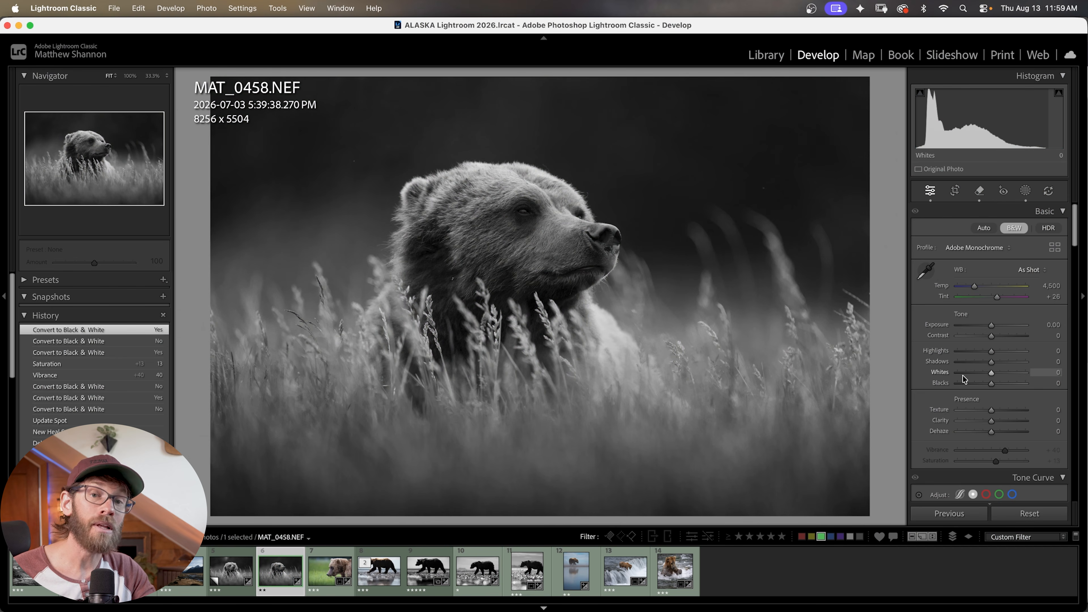
Compare MAT_0781.NEF in color and black and white, and examine the color tones of the bear's snout at 100%
{"action": "left_click", "coordinate": [340, 565]}
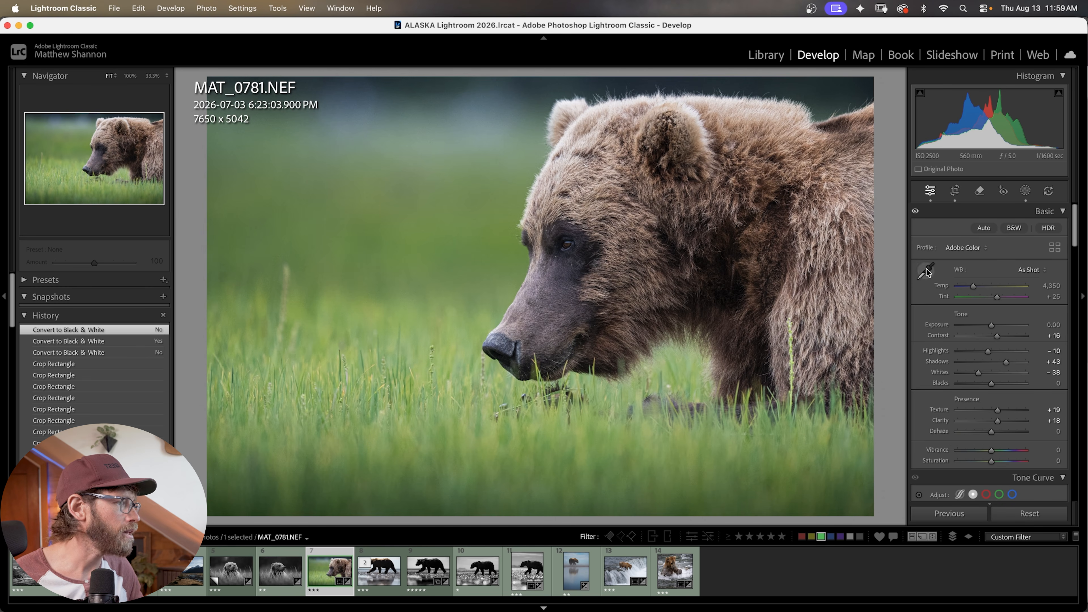
{"action": "left_click", "coordinate": [1014, 228]}
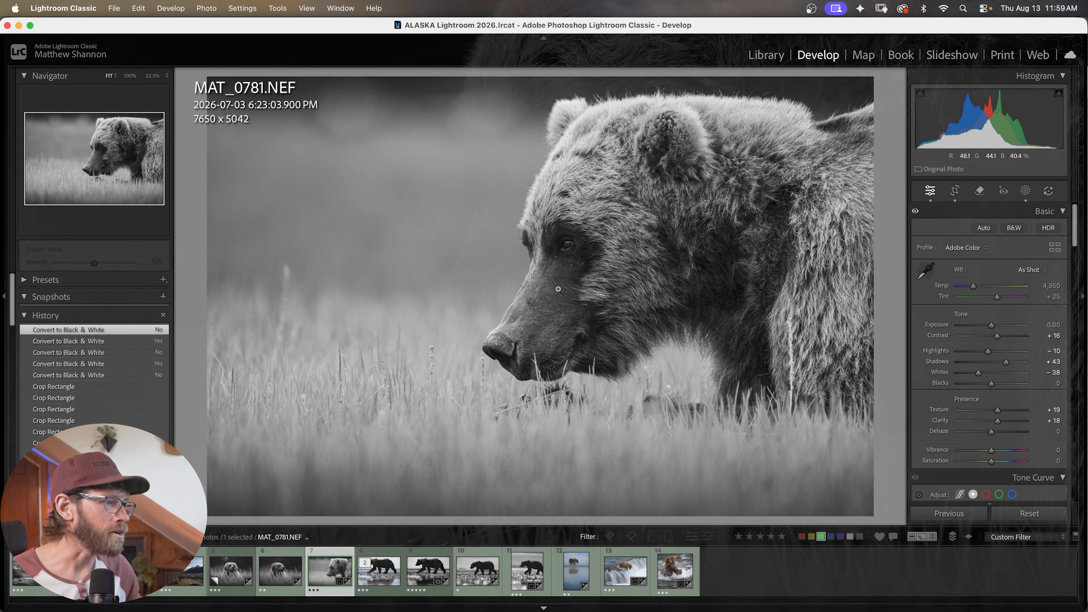
{"action": "key", "text": "v"}
{"action": "left_click", "coordinate": [612, 305]}
{"action": "left_click_drag", "start_coordinate": [656, 298], "coordinate": [586, 335]}
{"action": "left_click_drag", "start_coordinate": [445, 364], "coordinate": [535, 231]}
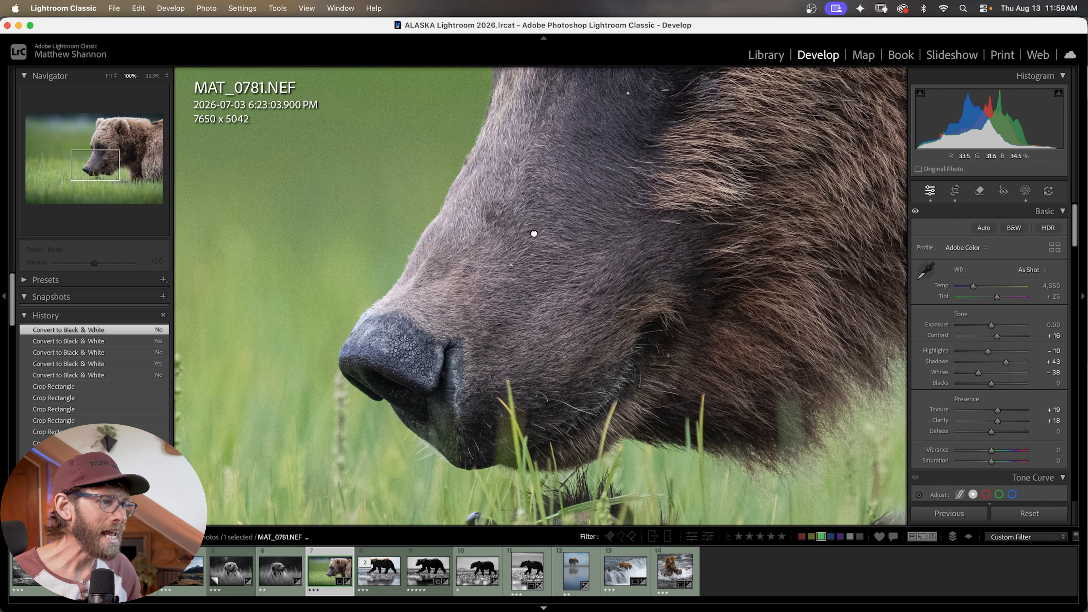
{"action": "left_click", "coordinate": [585, 225]}
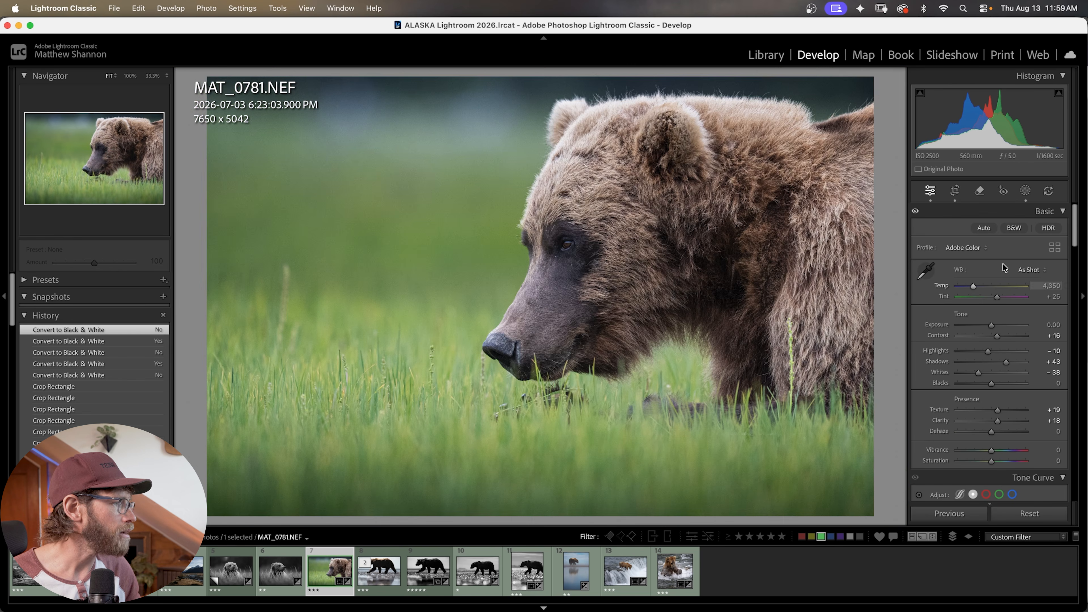
Convert MAT_0781.NEF to black and white, set Purple -80 and Magenta -77 in the mix, and adjust Aqua and Blue
{"action": "left_click", "coordinate": [1013, 228]}
{"action": "scroll", "coordinate": [998, 300], "scroll_direction": "down", "scroll_amount": 5}
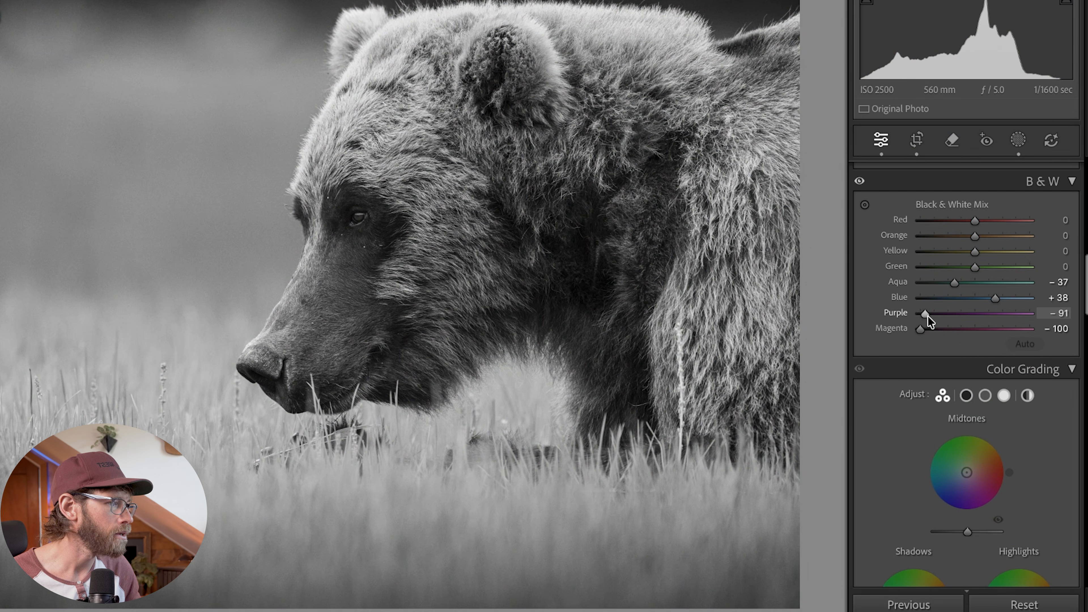
{"action": "mouse_move", "coordinate": [927, 316]}
{"action": "left_mouse_down"}
{"action": "mouse_move", "coordinate": [995, 329]}
{"action": "mouse_move", "coordinate": [930, 322]}
{"action": "left_mouse_up"}
{"action": "left_click", "coordinate": [950, 332]}
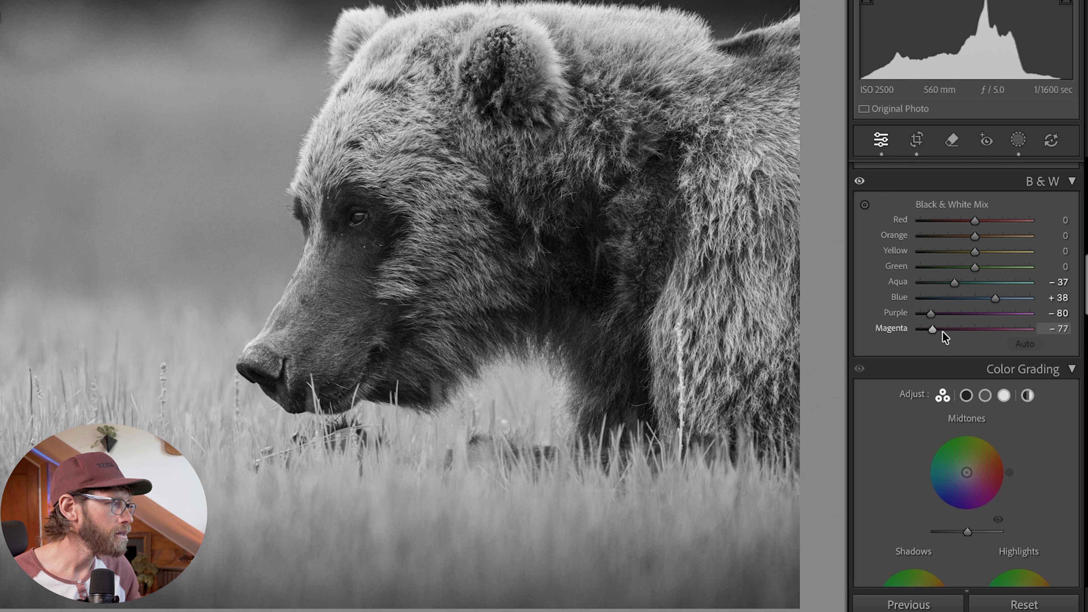
{"action": "left_click_drag", "start_coordinate": [954, 283], "coordinate": [991, 307]}
Heal a spot in the background of MAT_0458.NEF Copy 1 and convert the copy to black and white
{"action": "left_click", "coordinate": [302, 185]}
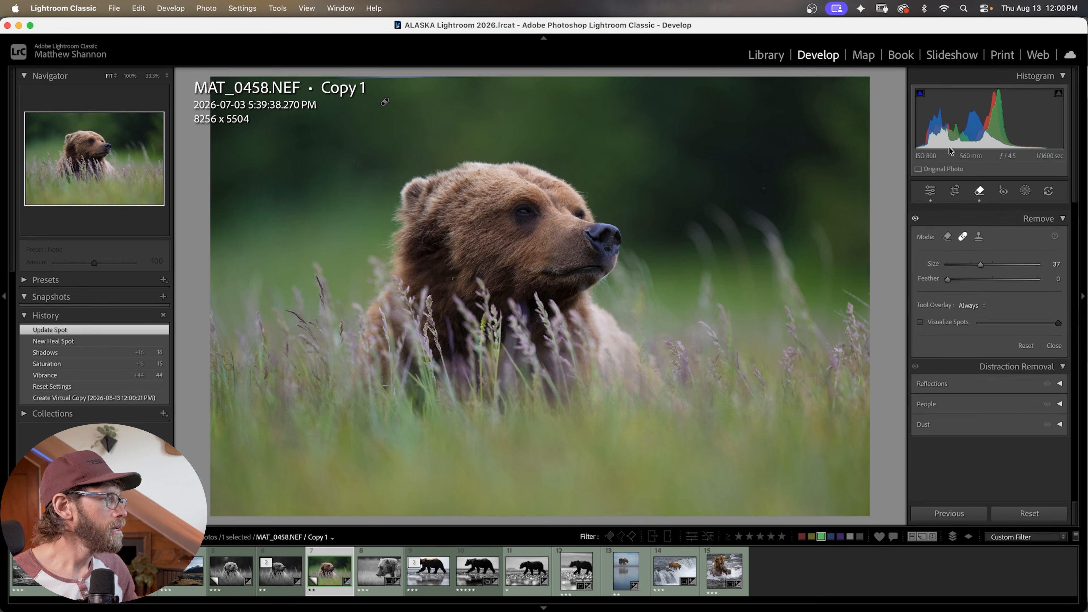
{"action": "left_click", "coordinate": [930, 191]}
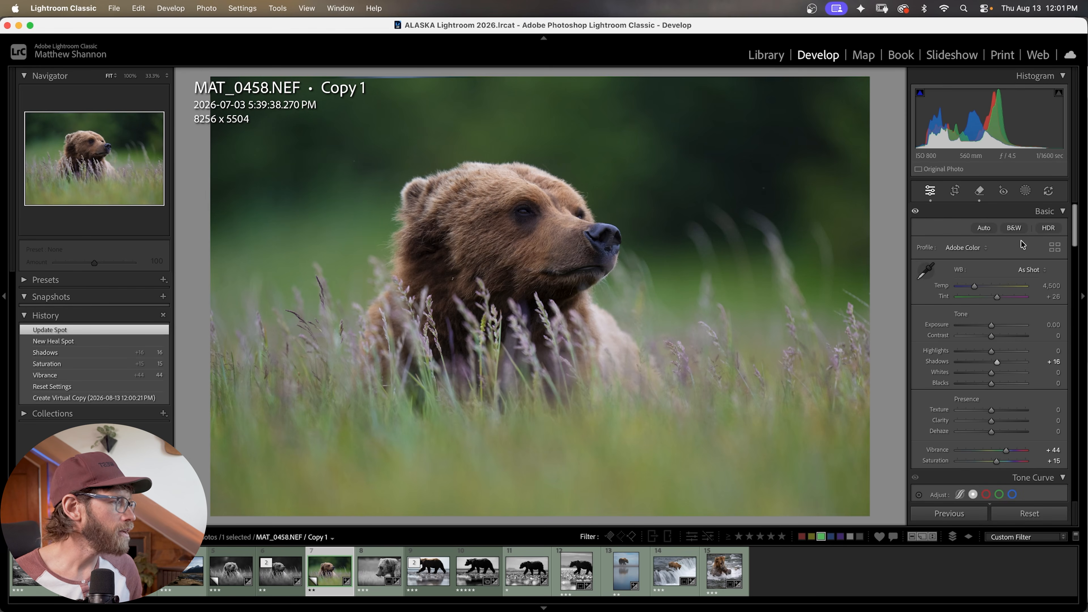
{"action": "left_click", "coordinate": [1018, 228]}
{"action": "scroll", "coordinate": [1004, 305], "scroll_direction": "down", "scroll_amount": 10}
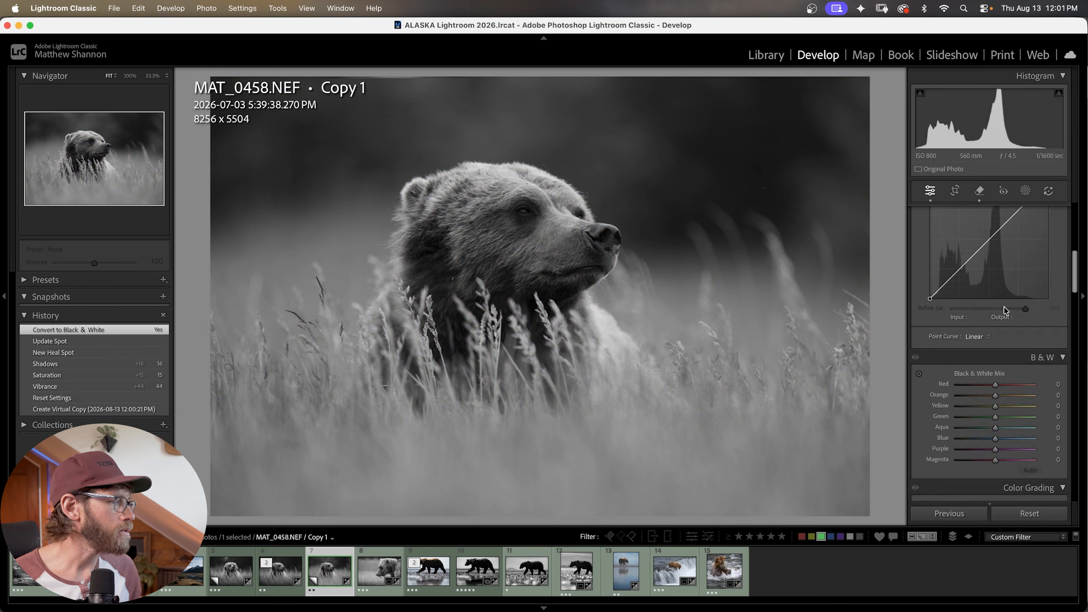
In the Black & White Mix, set Purple -16, Blue +12, Green -47, Yellow -2 and Orange +31
{"action": "scroll", "coordinate": [1003, 305], "scroll_direction": "up", "scroll_amount": 5}
{"action": "mouse_move", "coordinate": [996, 338]}
{"action": "left_mouse_down"}
{"action": "mouse_move", "coordinate": [968, 337]}
{"action": "mouse_move", "coordinate": [1008, 340]}
{"action": "mouse_move", "coordinate": [990, 341]}
{"action": "mouse_move", "coordinate": [986, 331]}
{"action": "mouse_move", "coordinate": [1000, 328]}
{"action": "left_mouse_up"}
{"action": "left_click_drag", "start_coordinate": [995, 306], "coordinate": [972, 289]}
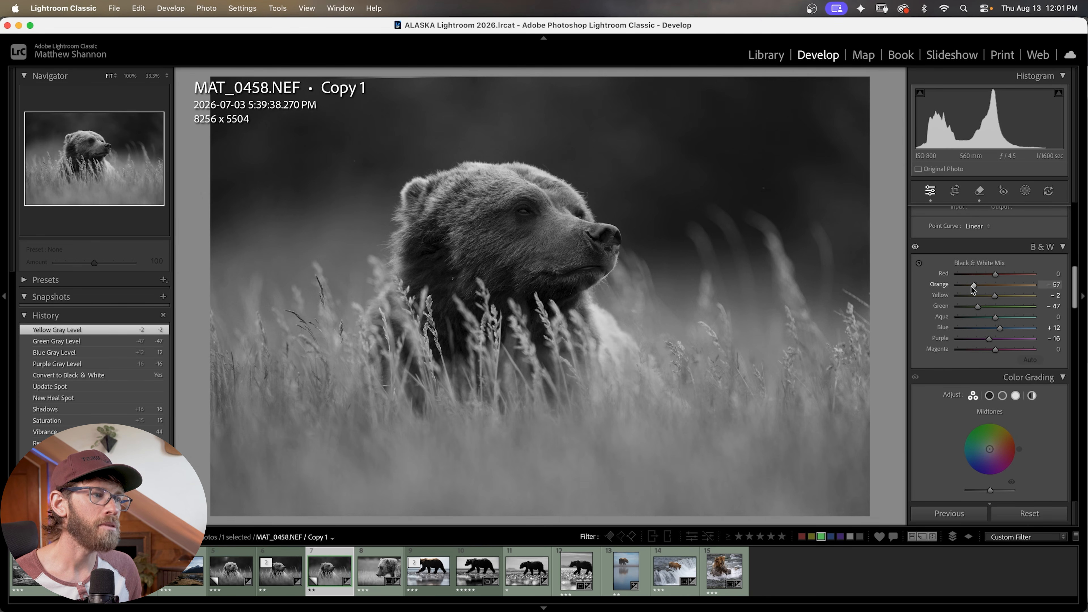
{"action": "left_click_drag", "start_coordinate": [977, 288], "coordinate": [1005, 289]}
Add a linear gradient mask over the lower grass with Exposure -0.90, Contrast 49, Highlights 17, Shadows -46, Whites 33 and Blacks -40
{"action": "left_click", "coordinate": [1025, 191]}
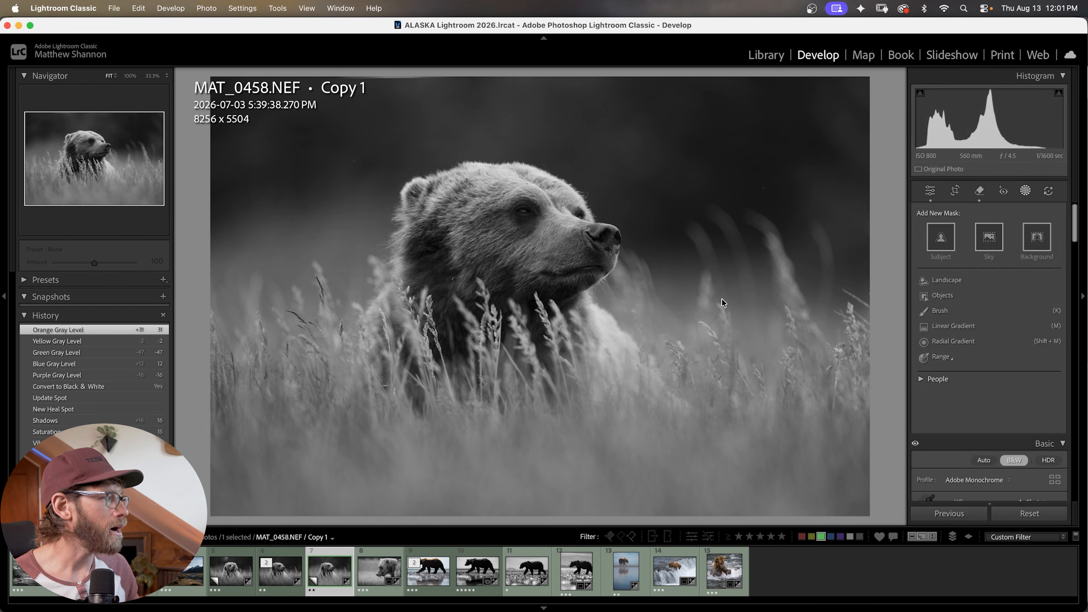
{"action": "left_click", "coordinate": [936, 327]}
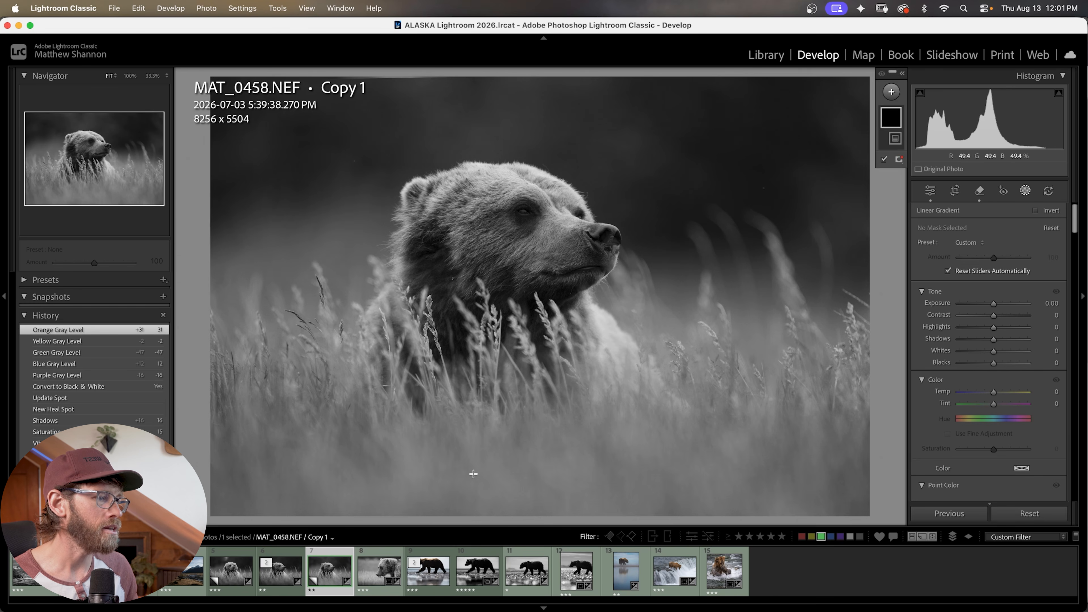
{"action": "left_click_drag", "start_coordinate": [490, 488], "coordinate": [492, 358]}
{"action": "left_click_drag", "start_coordinate": [492, 487], "coordinate": [491, 460]}
{"action": "left_click_drag", "start_coordinate": [993, 304], "coordinate": [999, 329]}
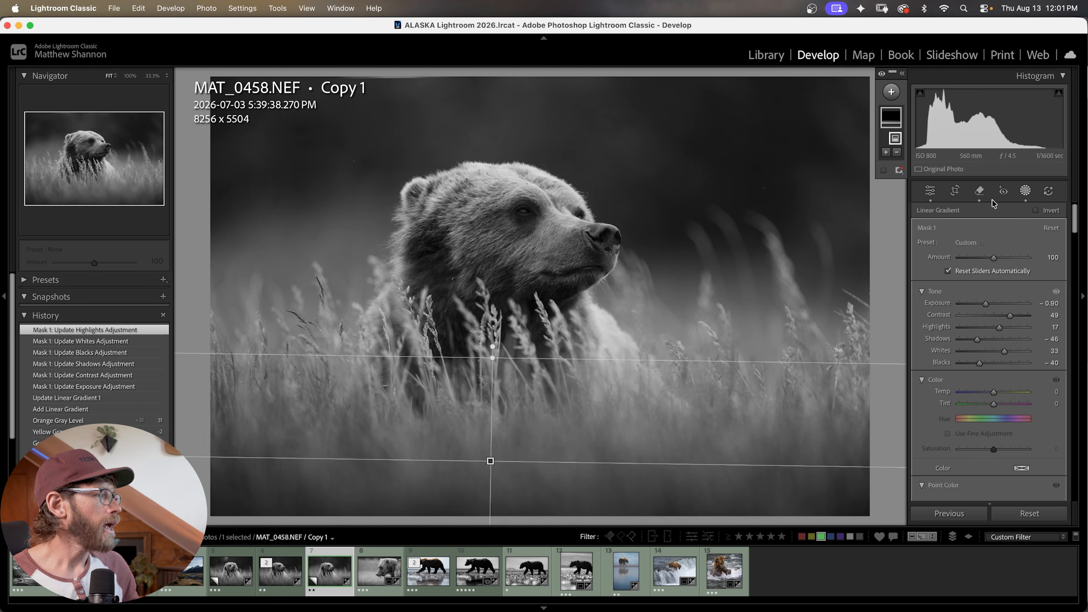
Add a second linear gradient mask downward over the dark background with Exposure -0.81 and Contrast 30
{"action": "left_click", "coordinate": [890, 91]}
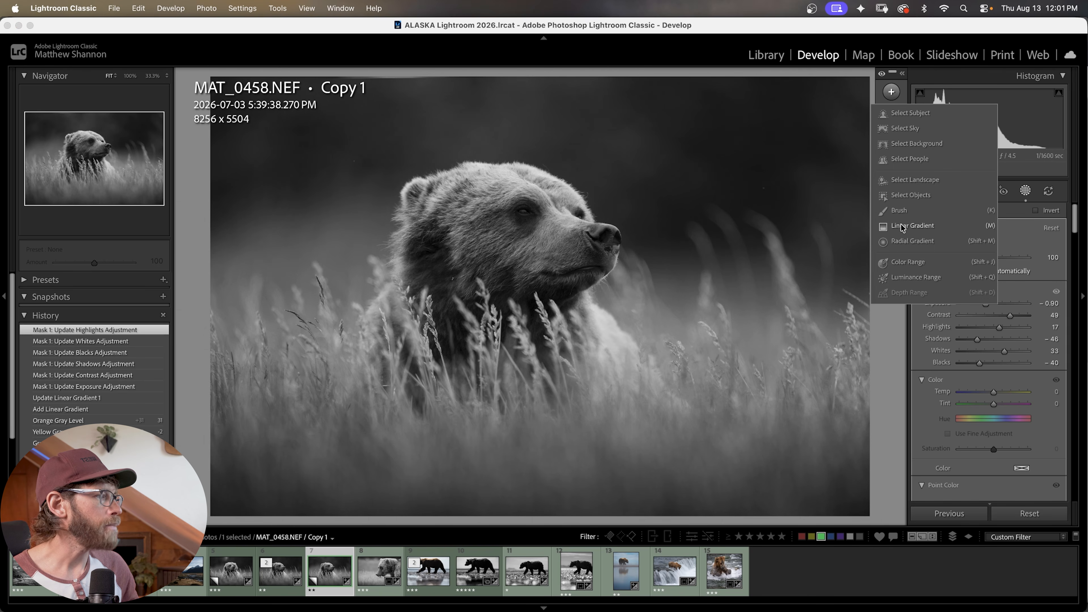
{"action": "left_click", "coordinate": [912, 225]}
{"action": "left_click_drag", "start_coordinate": [436, 133], "coordinate": [449, 274]}
{"action": "left_click_drag", "start_coordinate": [992, 306], "coordinate": [1003, 315]}
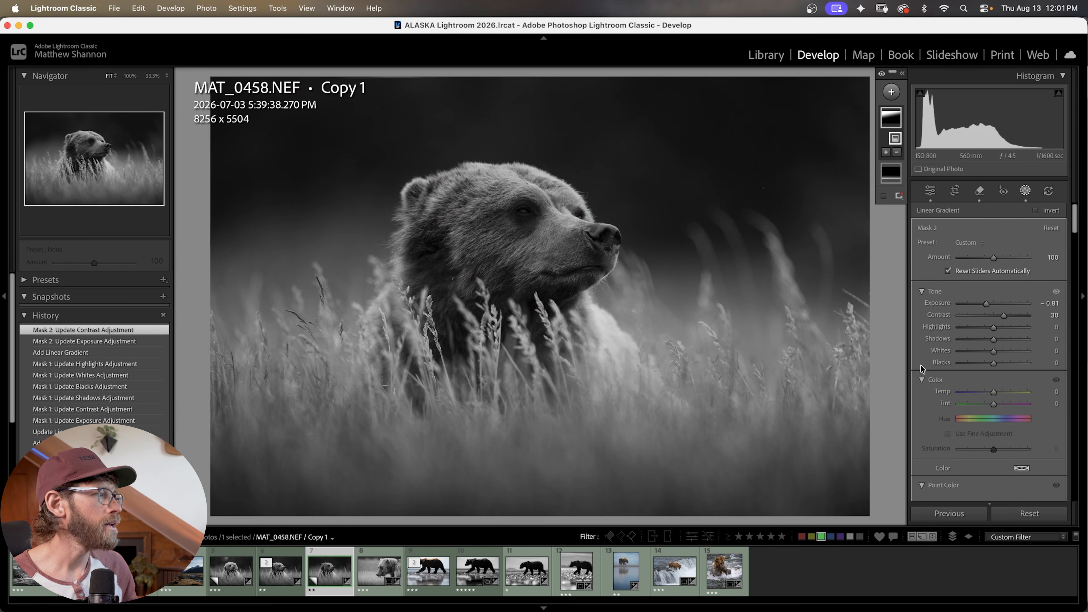
Subtract the bear from the upper gradient mask with Select Subject and leave masking
{"action": "mouse_move", "coordinate": [901, 141]}
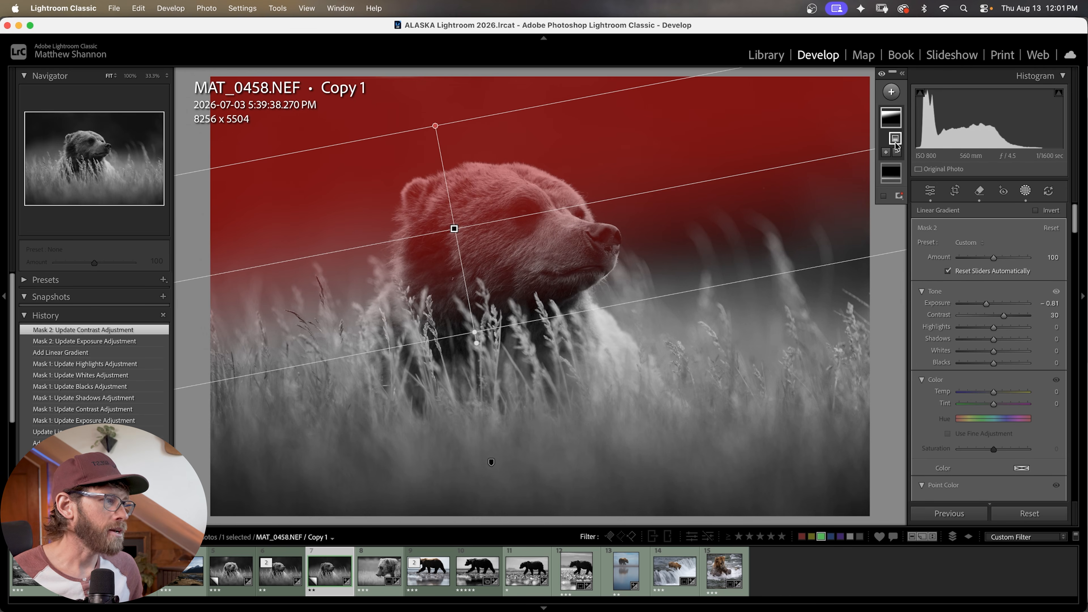
{"action": "left_click", "coordinate": [897, 153]}
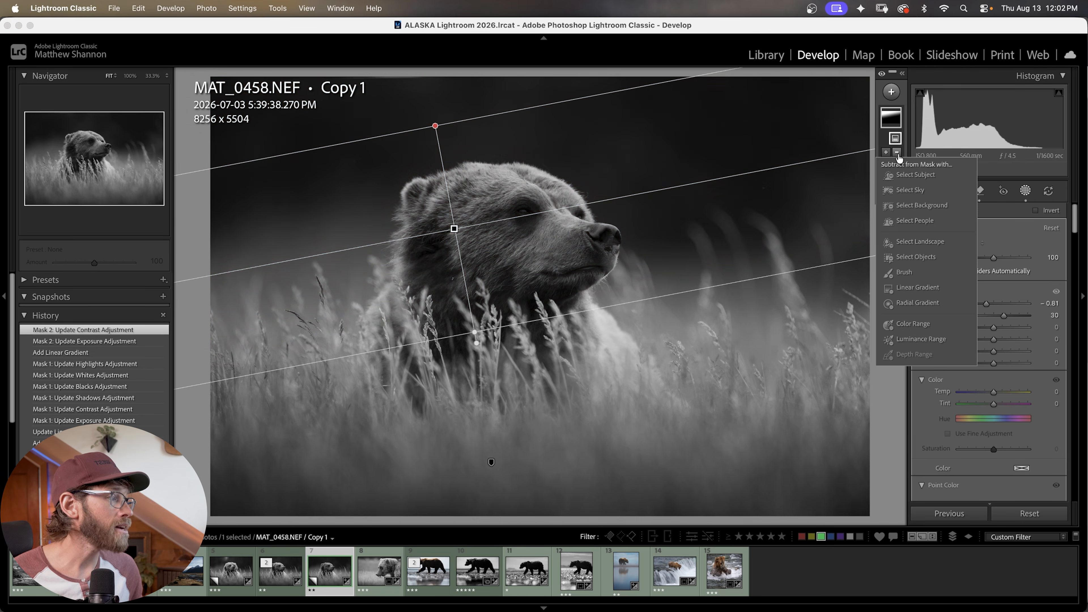
{"action": "left_click", "coordinate": [934, 175]}
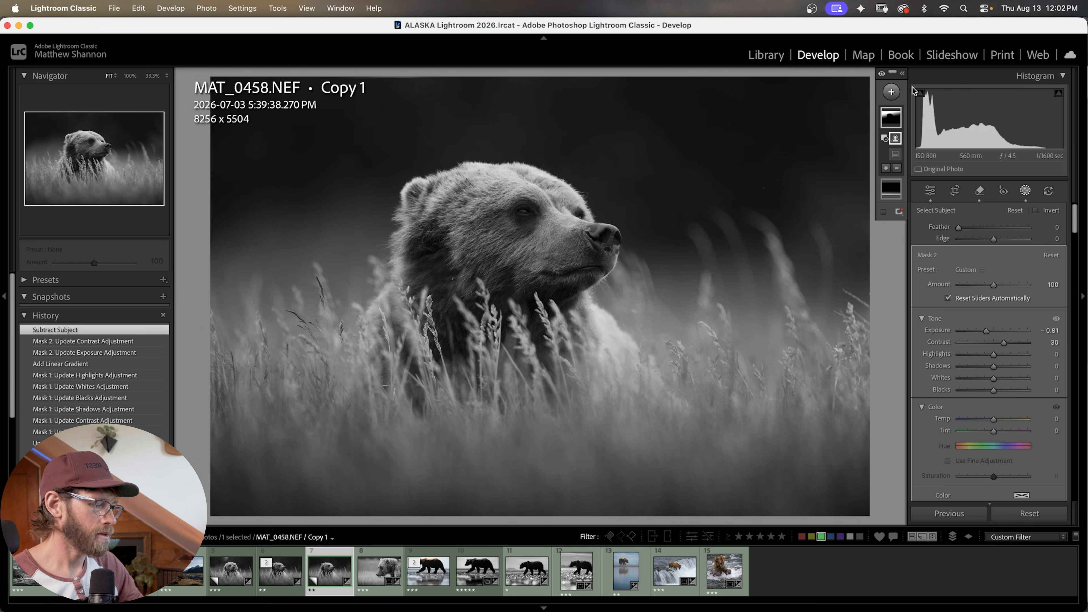
{"action": "key", "text": "Escape"}
{"action": "key", "text": "shift+w"}
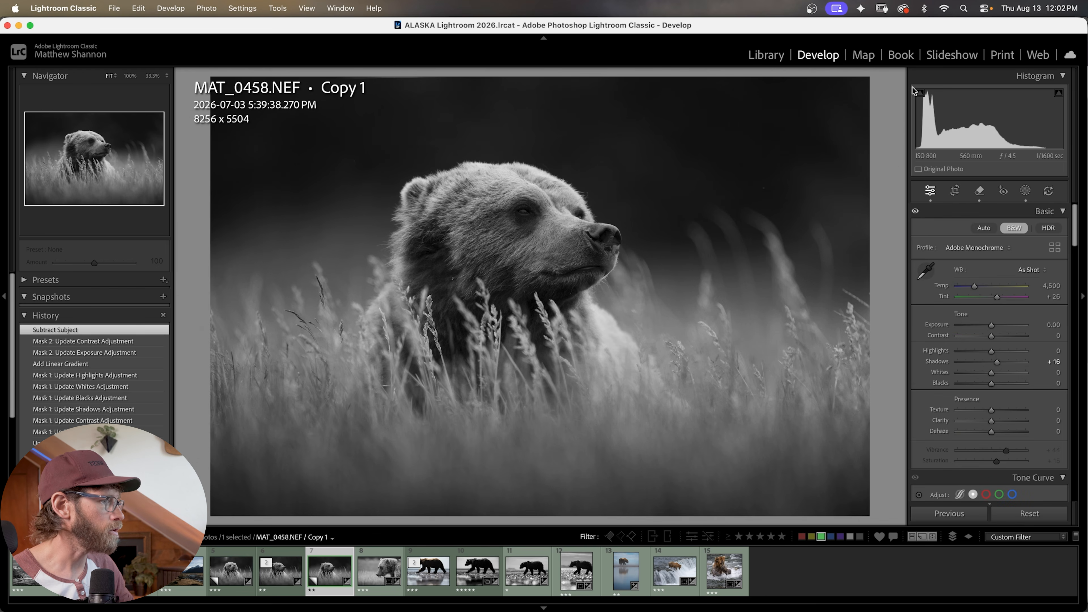
Set the photo's Shadows +27, Exposure +0.35, Whites -12 and Blacks +15, and inspect the bear's face at 100%
{"action": "left_click_drag", "start_coordinate": [997, 362], "coordinate": [993, 326]}
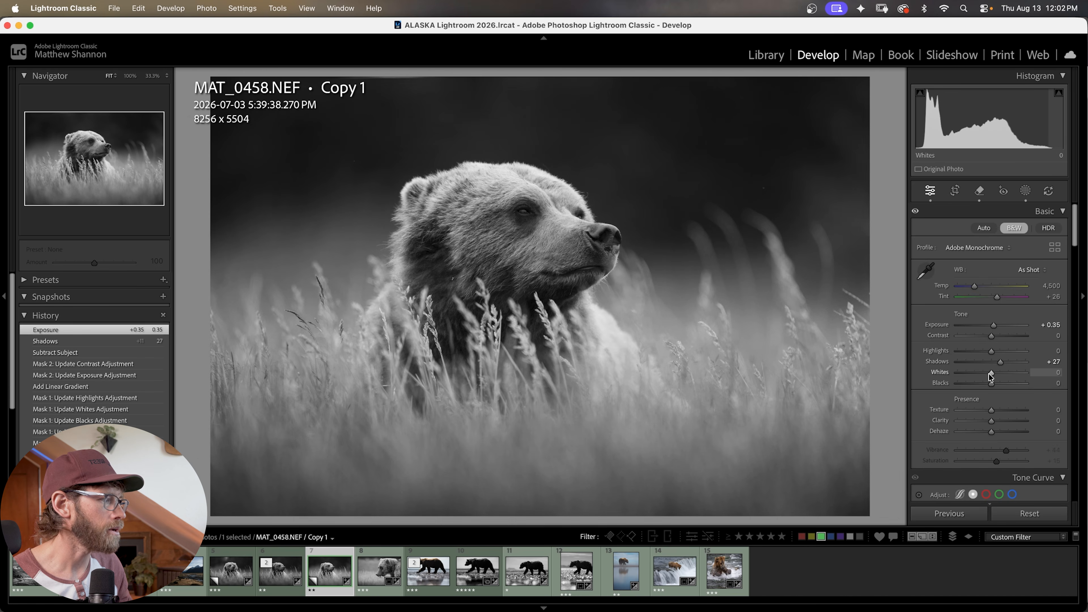
{"action": "mouse_move", "coordinate": [994, 375]}
{"action": "left_mouse_down"}
{"action": "mouse_move", "coordinate": [976, 382]}
{"action": "mouse_move", "coordinate": [996, 384]}
{"action": "left_mouse_up"}
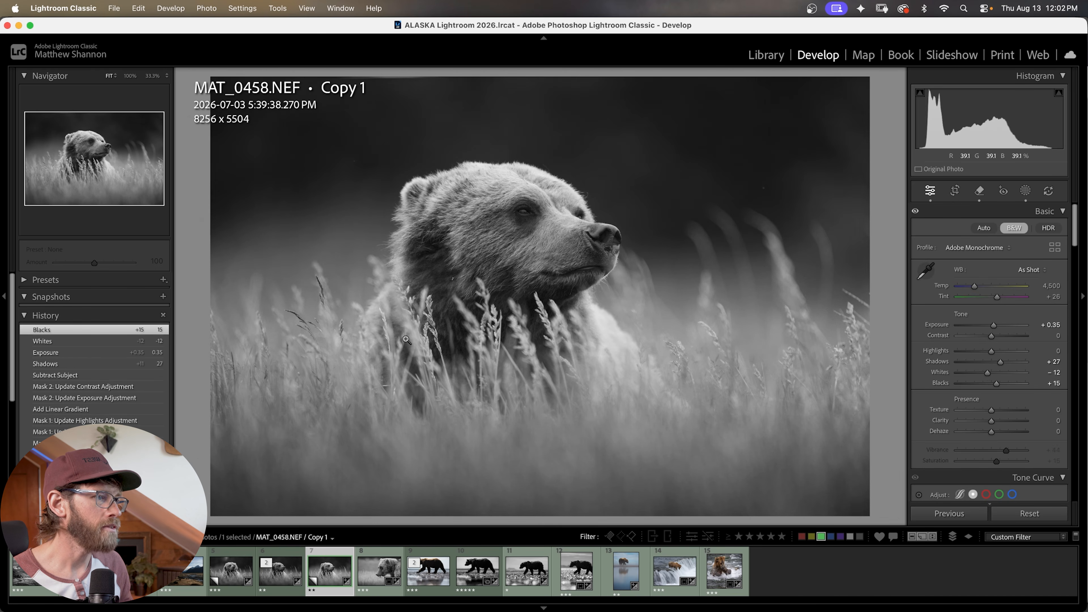
{"action": "left_click", "coordinate": [542, 244]}
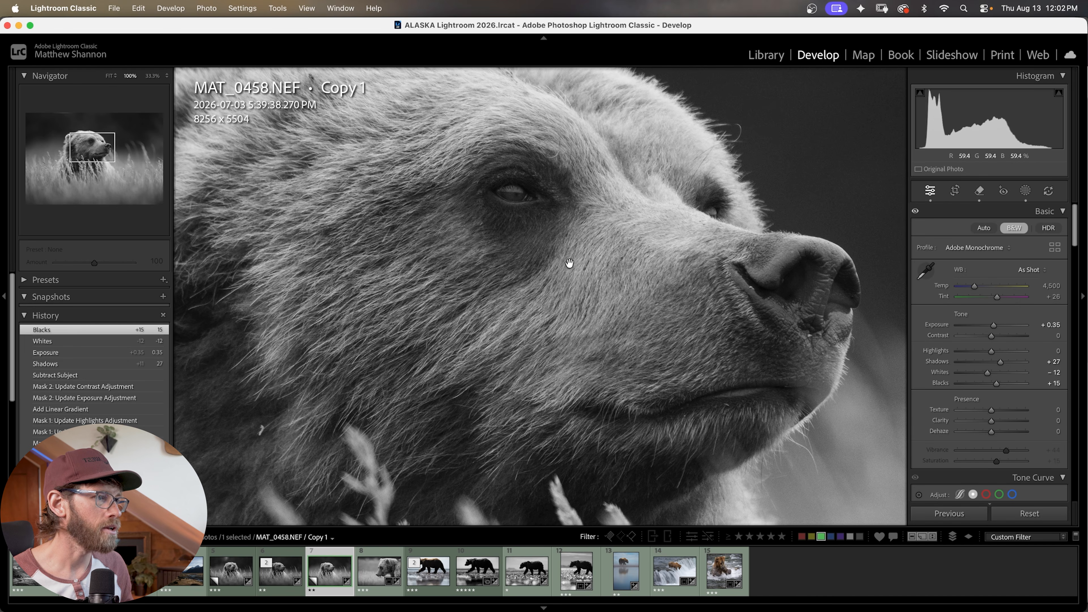
{"action": "left_click", "coordinate": [473, 241]}
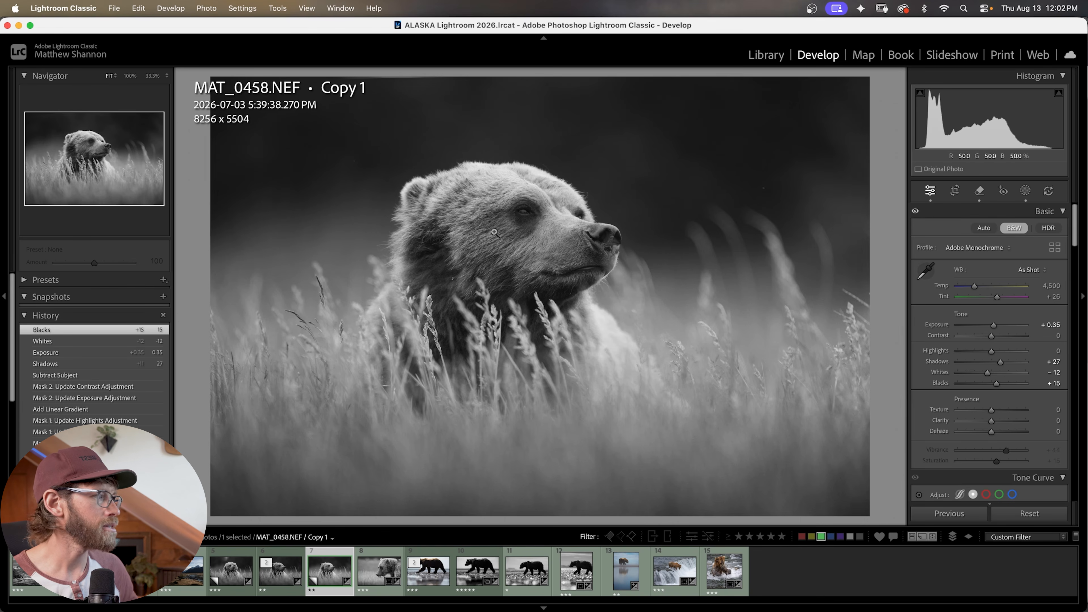
Add a large radial gradient mask over the photo's upper-right background, enlarge and reposition it, and set its Exposure to 1.07
{"action": "left_click", "coordinate": [1025, 191]}
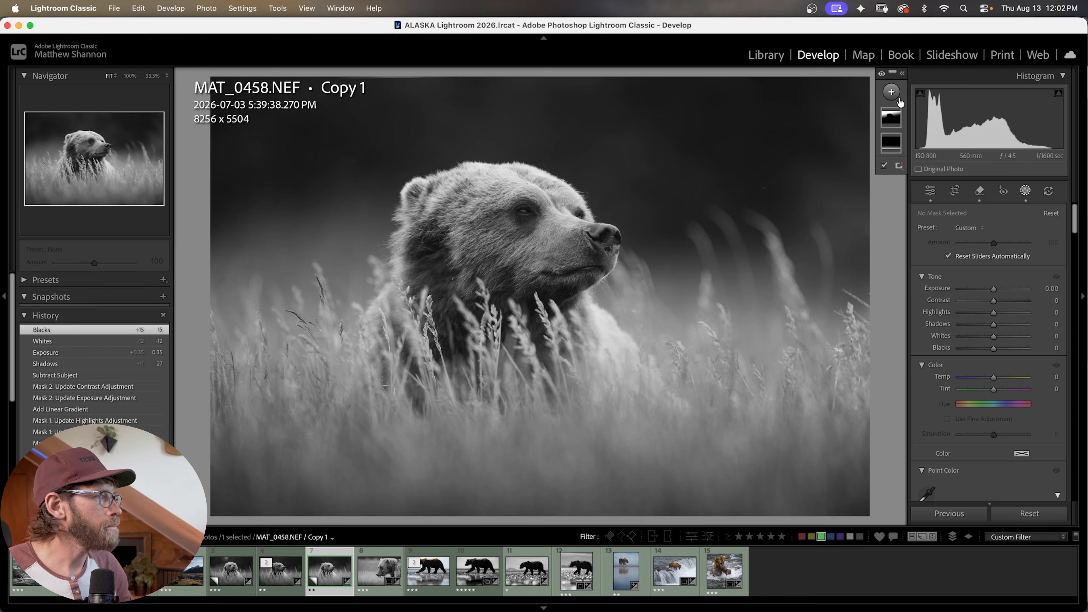
{"action": "left_click", "coordinate": [891, 97]}
{"action": "left_click", "coordinate": [918, 242]}
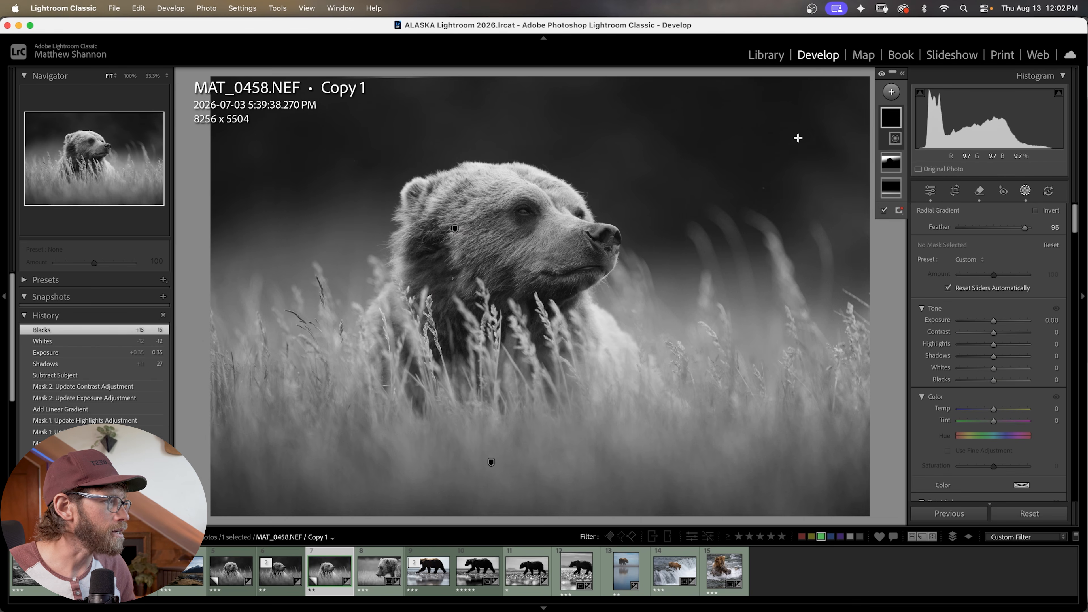
{"action": "left_click_drag", "start_coordinate": [781, 136], "coordinate": [475, 362]}
{"action": "left_click_drag", "start_coordinate": [475, 135], "coordinate": [176, 161]}
{"action": "left_click_drag", "start_coordinate": [661, 288], "coordinate": [858, 283]}
{"action": "left_click_drag", "start_coordinate": [602, 312], "coordinate": [640, 378]}
{"action": "left_click_drag", "start_coordinate": [991, 320], "coordinate": [1002, 321]}
{"action": "left_click_drag", "start_coordinate": [764, 95], "coordinate": [762, 99]}
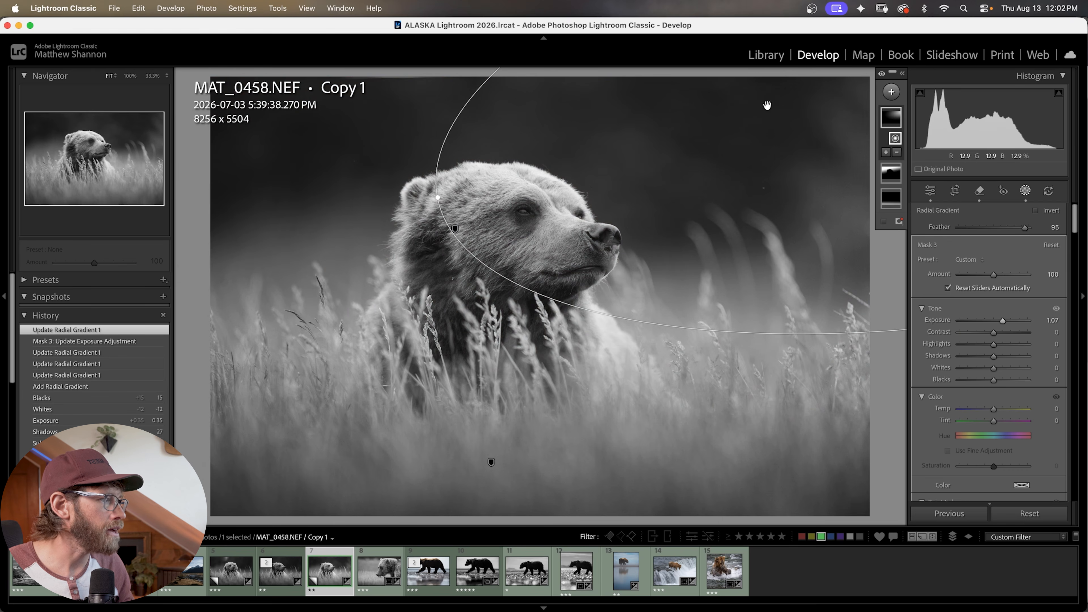
Lower the radial mask's Dehaze, set Contrast 7, Highlights 20 and Shadows -14, and subtract the bear with Select Subject
{"action": "scroll", "coordinate": [995, 377], "scroll_direction": "down", "scroll_amount": 5}
{"action": "scroll", "coordinate": [987, 364], "scroll_direction": "down", "scroll_amount": 8}
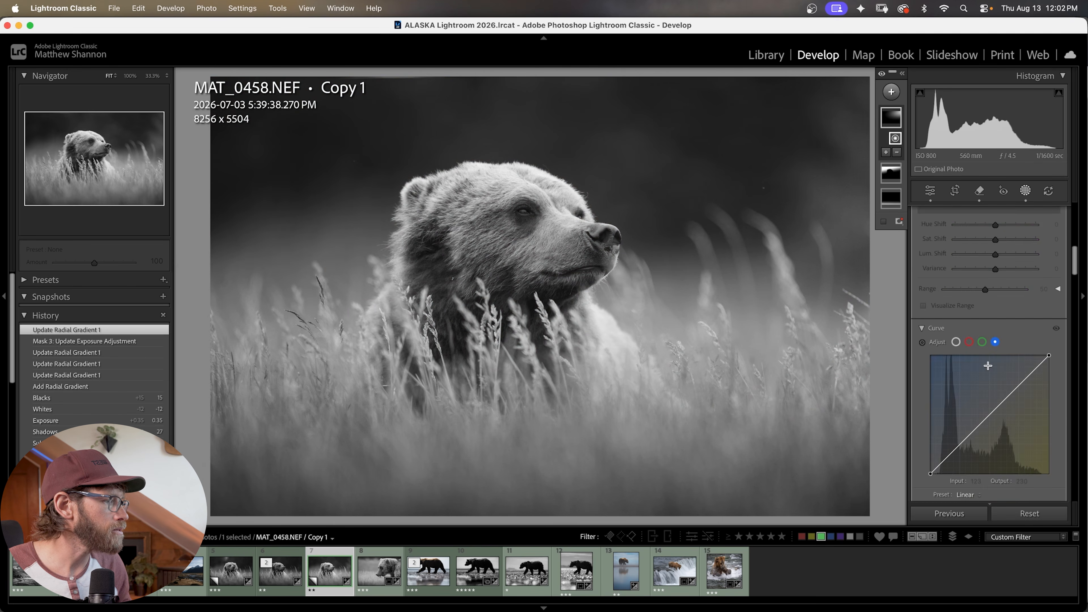
{"action": "left_click_drag", "start_coordinate": [985, 305], "coordinate": [984, 305]}
{"action": "scroll", "coordinate": [1035, 324], "scroll_direction": "up", "scroll_amount": 4}
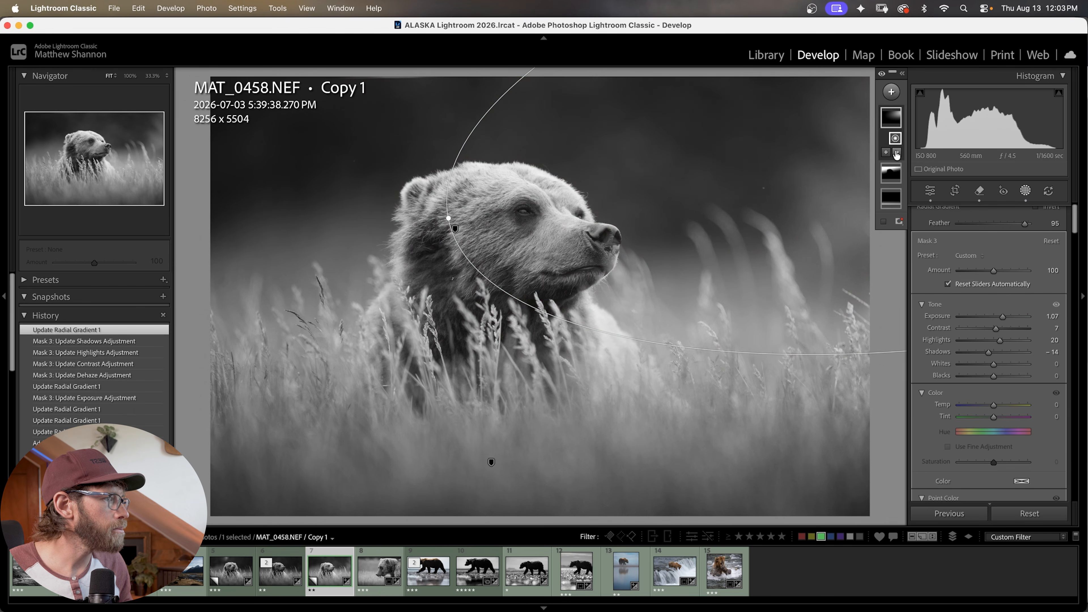
{"action": "left_click", "coordinate": [897, 152]}
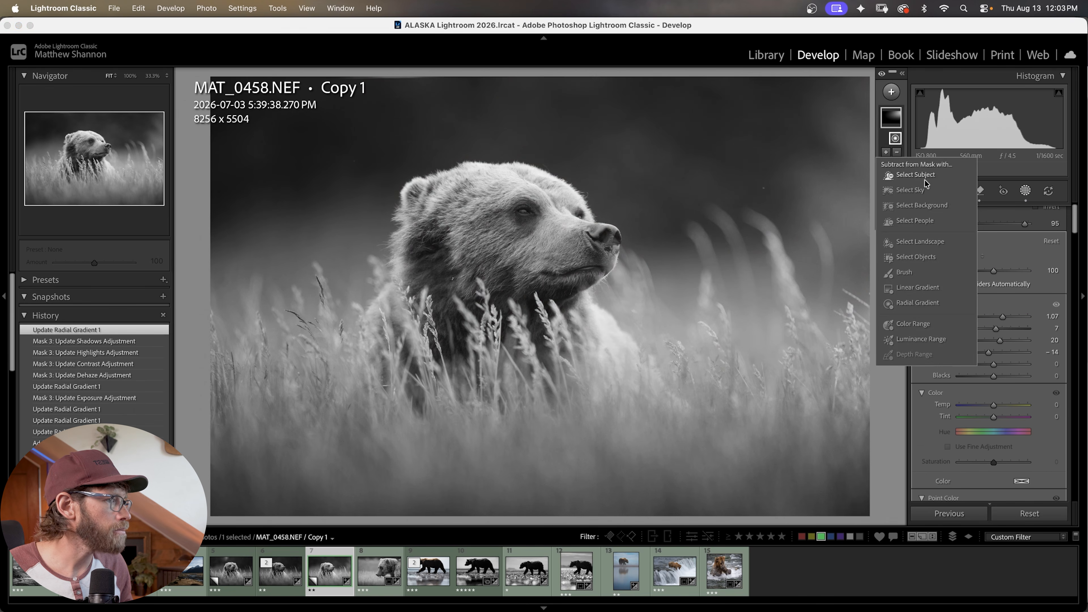
{"action": "left_click", "coordinate": [915, 174]}
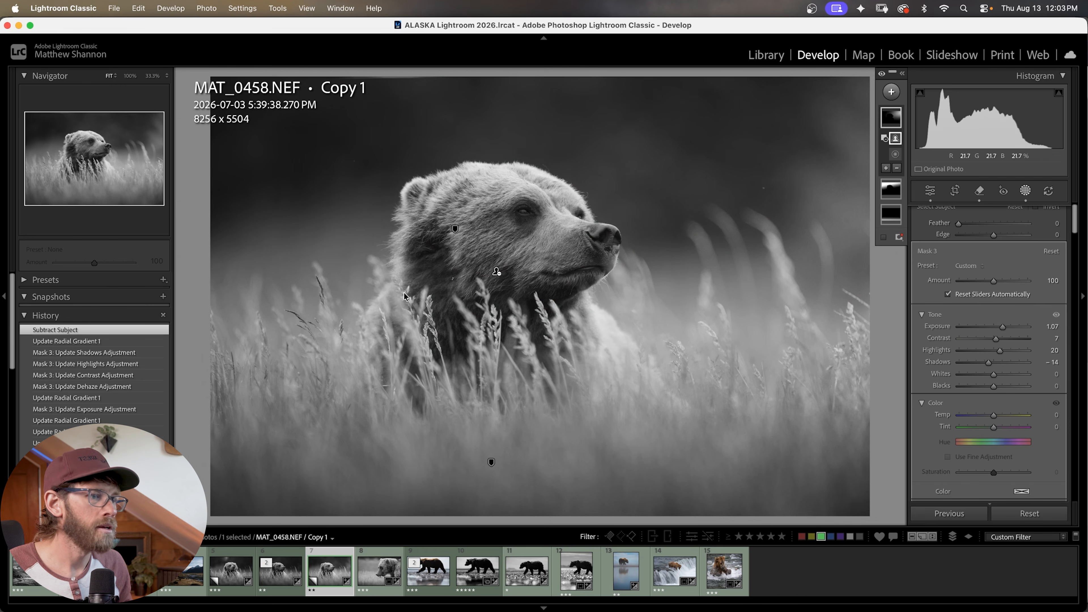
Add a diagonal linear gradient mask across the photo's left side, reposition it and adjust its tone values
{"action": "left_click", "coordinate": [891, 92]}
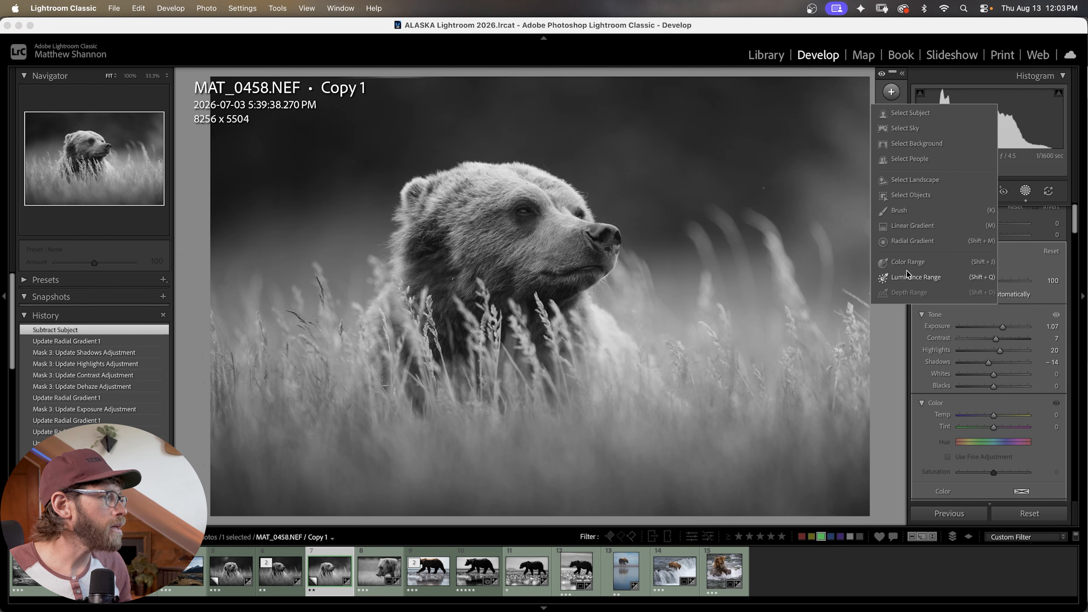
{"action": "left_click", "coordinate": [912, 226]}
{"action": "left_click_drag", "start_coordinate": [292, 404], "coordinate": [500, 85]}
{"action": "left_click_drag", "start_coordinate": [391, 246], "coordinate": [396, 296]}
{"action": "left_click_drag", "start_coordinate": [993, 299], "coordinate": [1004, 347]}
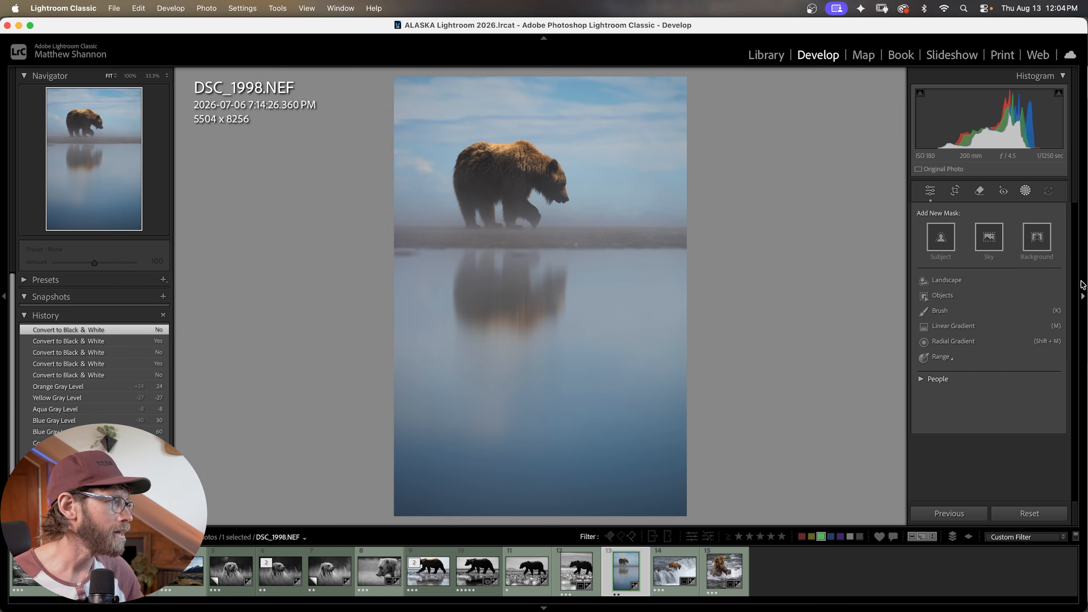
Convert the bear reflection photo DSC_1998.NEF to black and white and set Blue to +83 in the mix
{"action": "left_click", "coordinate": [930, 191]}
{"action": "left_click", "coordinate": [1014, 229]}
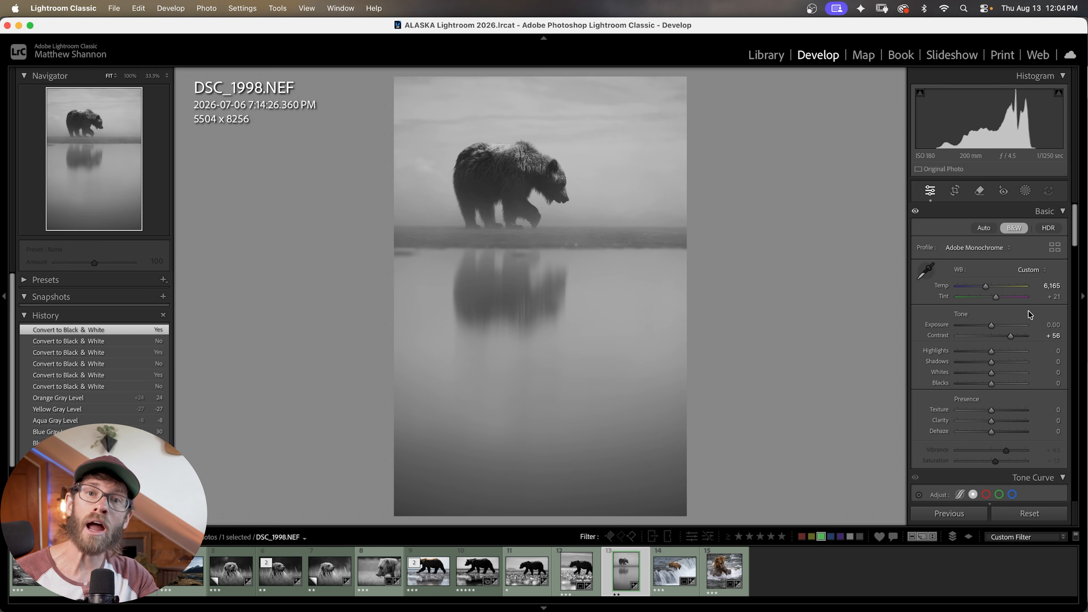
{"action": "scroll", "coordinate": [1019, 342], "scroll_direction": "down", "scroll_amount": 3}
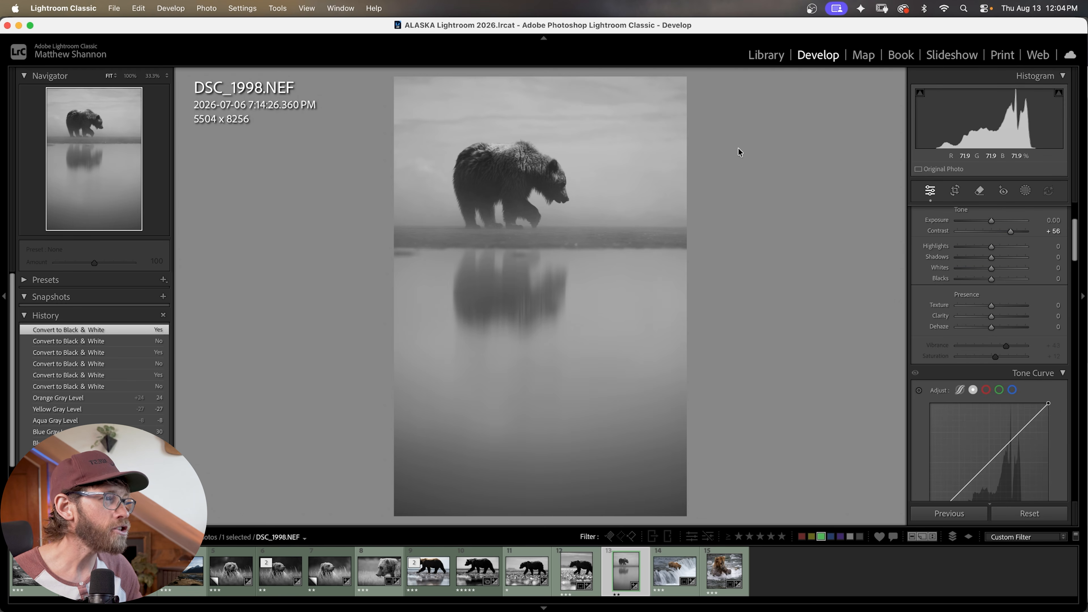
{"action": "scroll", "coordinate": [1028, 386], "scroll_direction": "down", "scroll_amount": 5}
{"action": "scroll", "coordinate": [1007, 385], "scroll_direction": "down", "scroll_amount": 2}
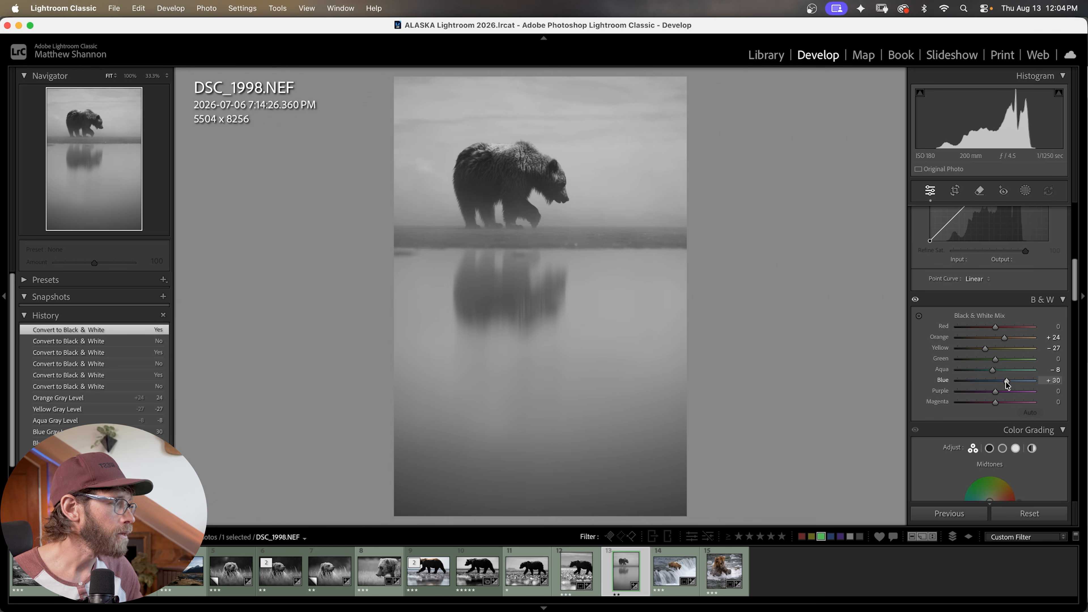
{"action": "left_click_drag", "start_coordinate": [1005, 381], "coordinate": [1028, 384]}
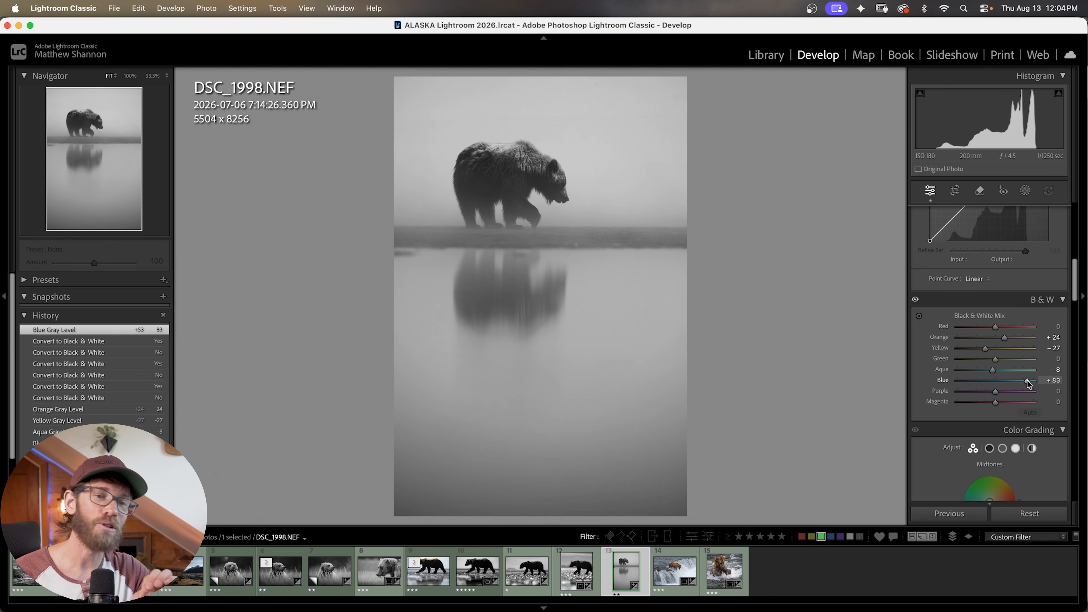